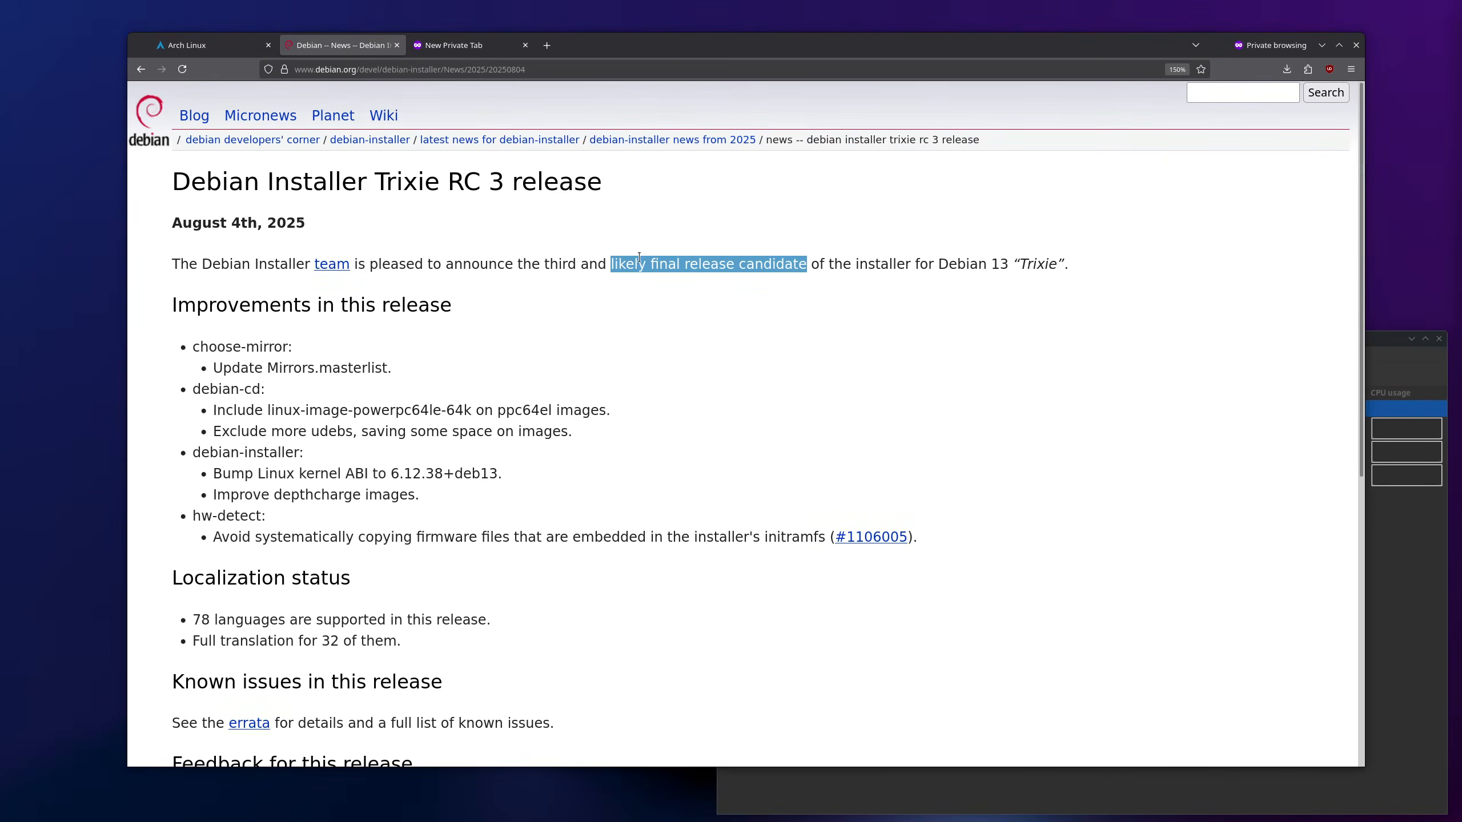
Step: Examine the Debian Installer Trixie RC 3 announcement, focusing on the "likely final release candidate" wording
{"action": "left_click_drag", "start_coordinate": [608, 263], "coordinate": [753, 263]}
{"action": "left_click", "coordinate": [753, 262]}
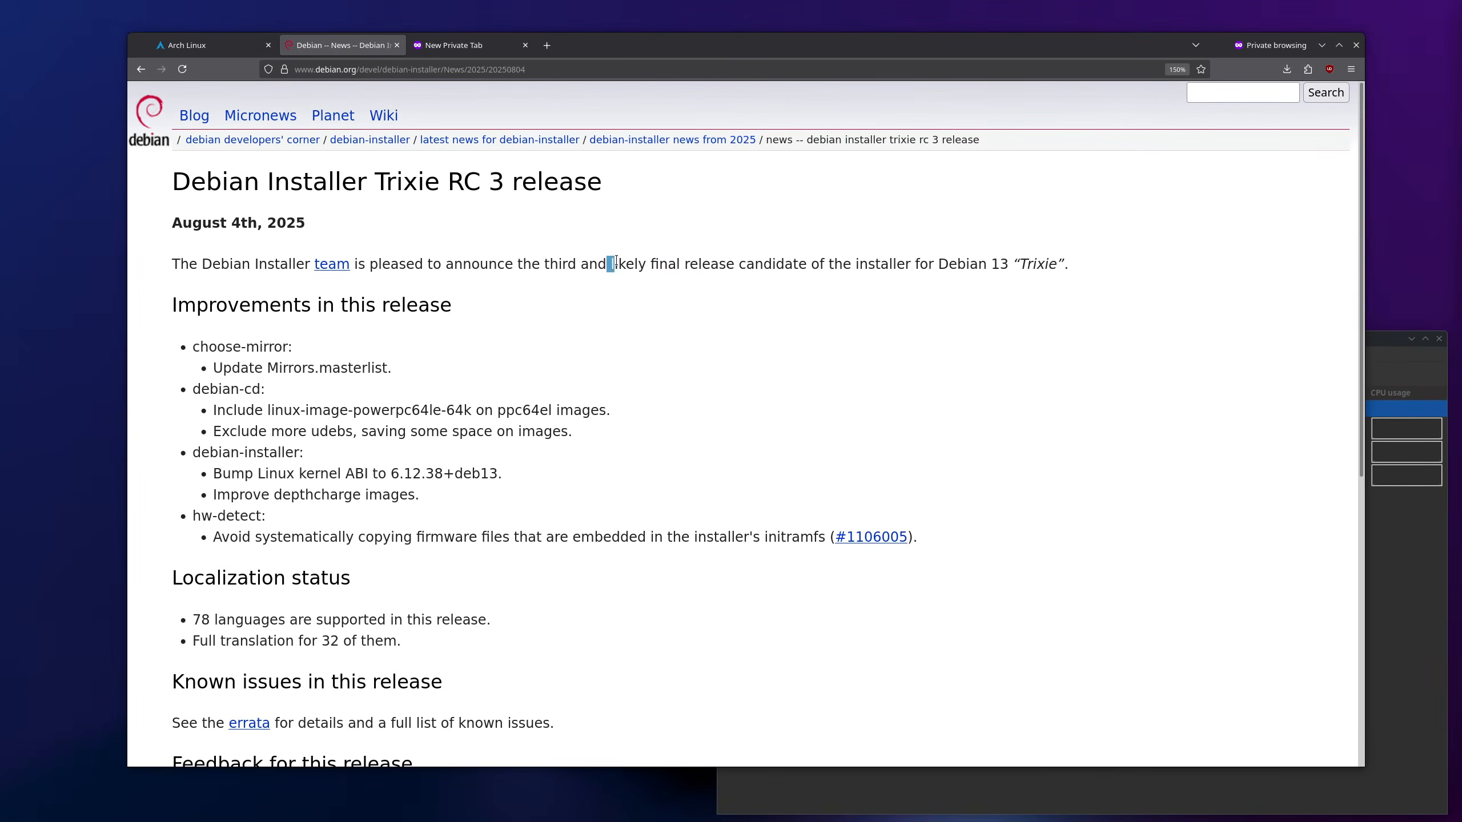
{"action": "left_click_drag", "start_coordinate": [609, 263], "coordinate": [727, 262]}
{"action": "left_click", "coordinate": [775, 262]}
{"action": "left_click_drag", "start_coordinate": [755, 49], "coordinate": [752, 42]}
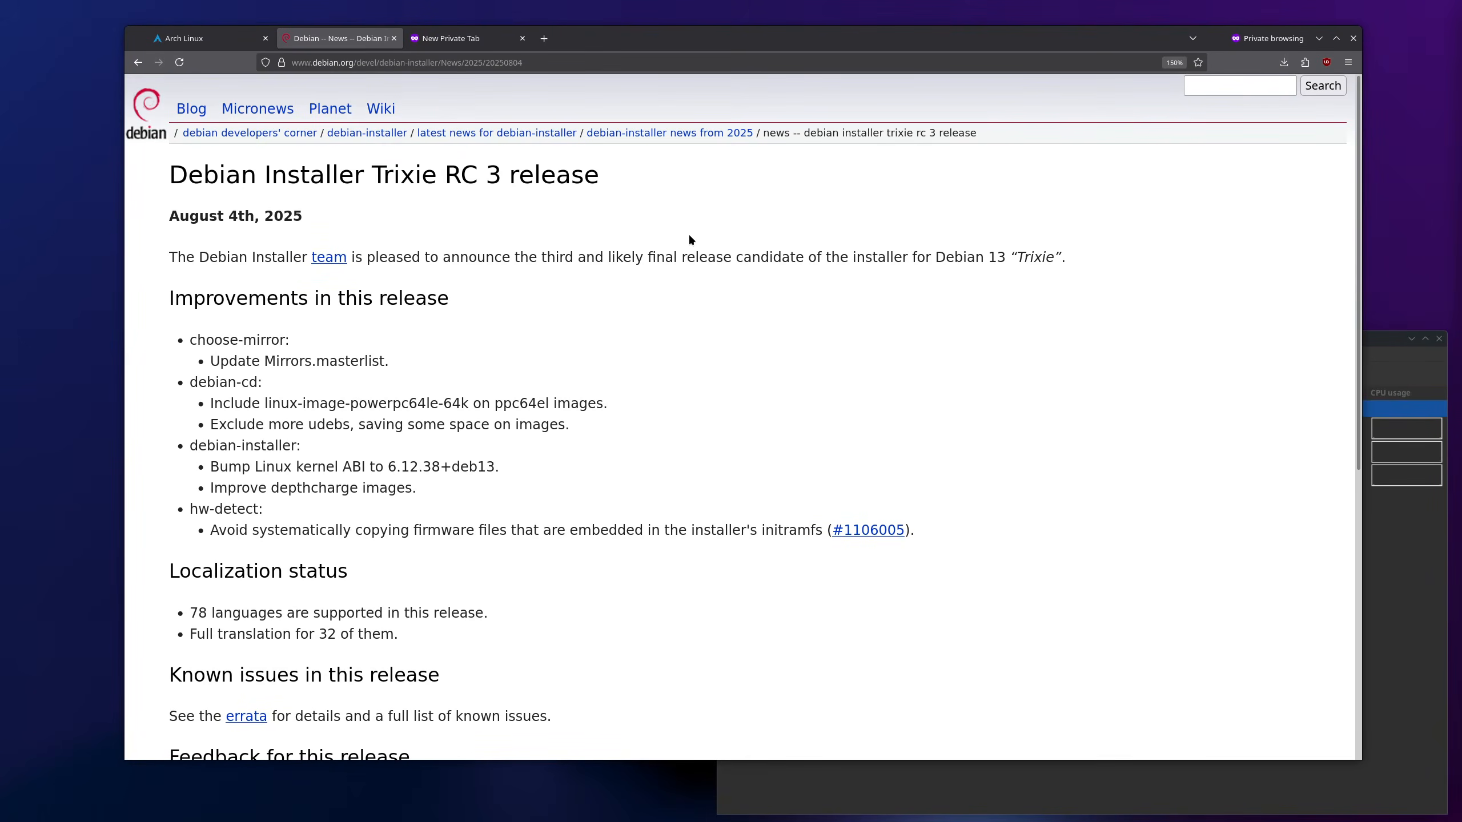
Step: Return to the debian-installer page, open the Debian home page and look at its download section
{"action": "key", "text": "alt+Left"}
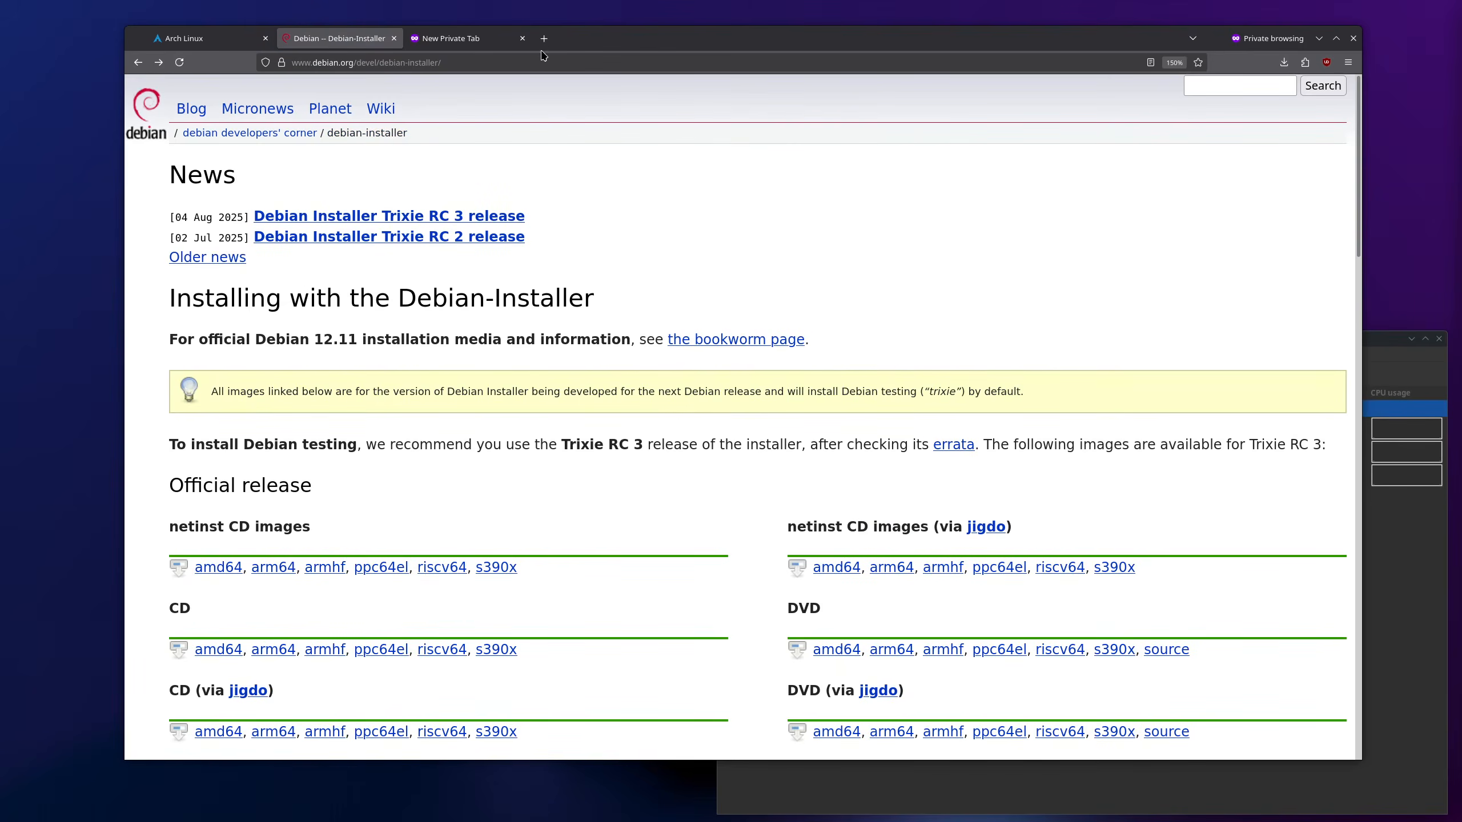
{"action": "left_click", "coordinate": [352, 62]}
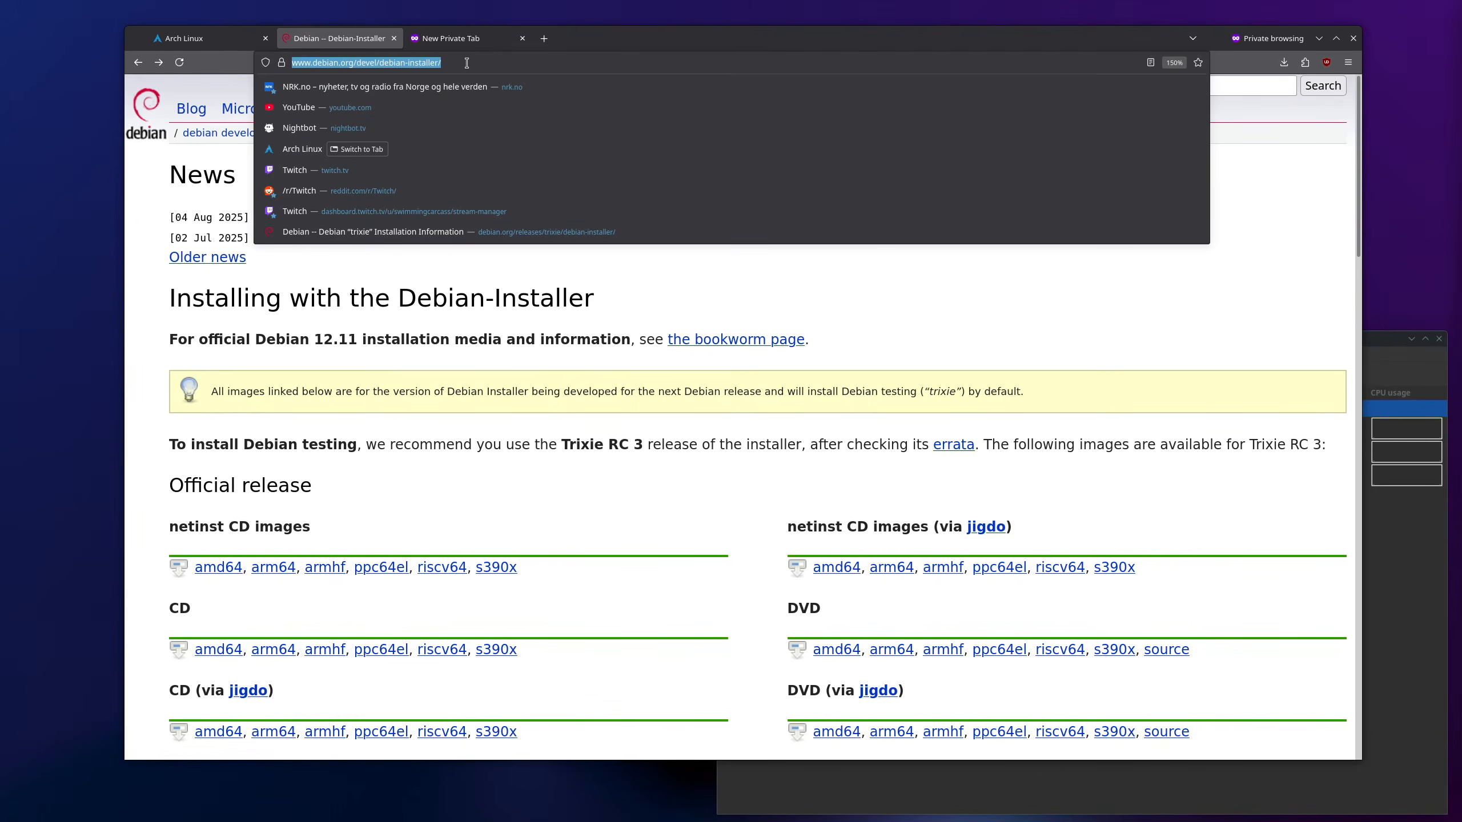
{"action": "left_click", "coordinate": [147, 103]}
{"action": "scroll", "coordinate": [1076, 478], "scroll_direction": "down", "scroll_amount": 5}
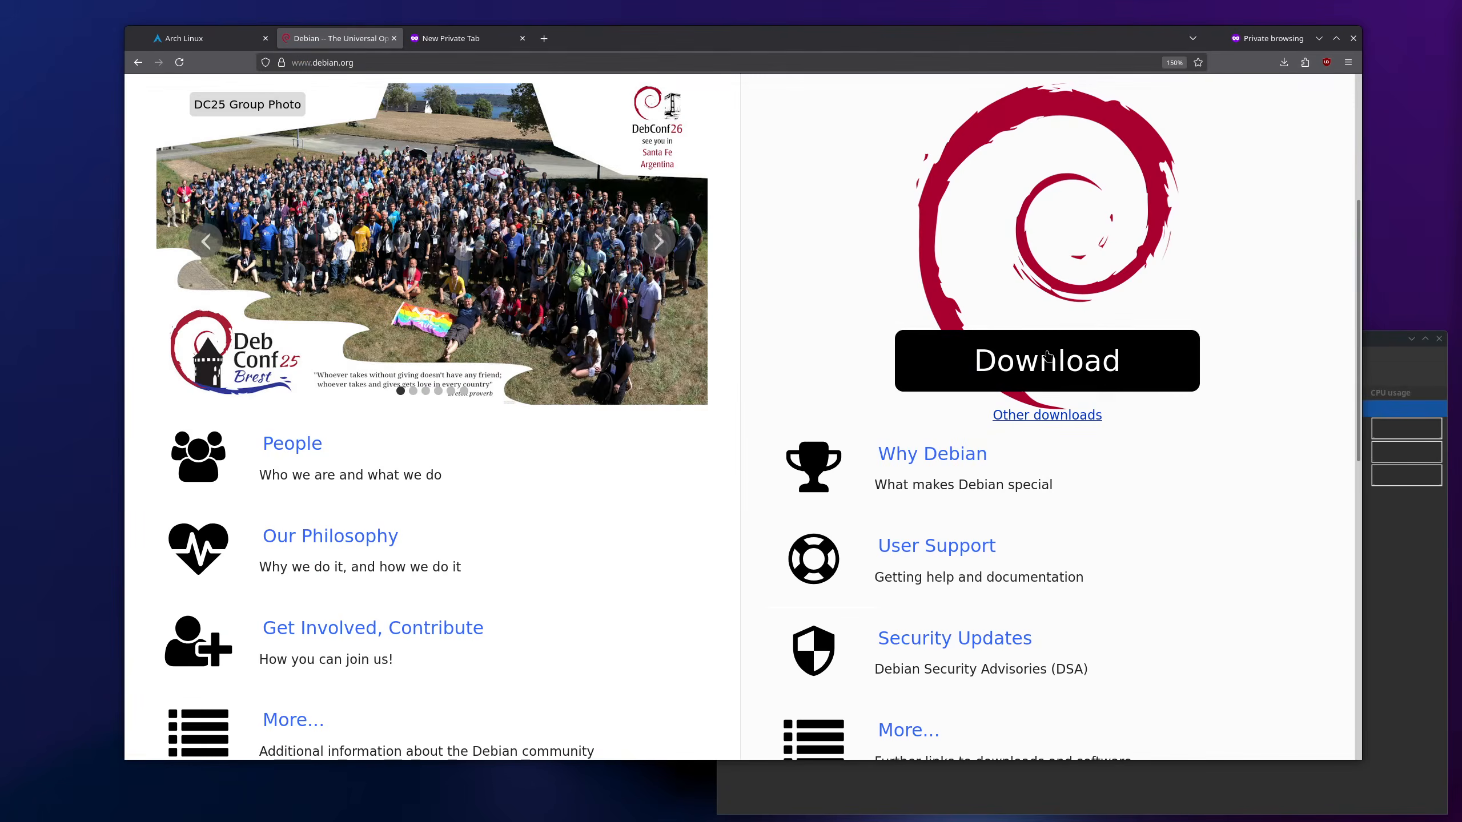
Step: Switch to Virtual Machine Manager and start a new VM from local media using debian-trixie-DI-rc3-amd64-netinst.iso
{"action": "left_click", "coordinate": [1319, 39]}
{"action": "left_click_drag", "start_coordinate": [1179, 340], "coordinate": [774, 134]}
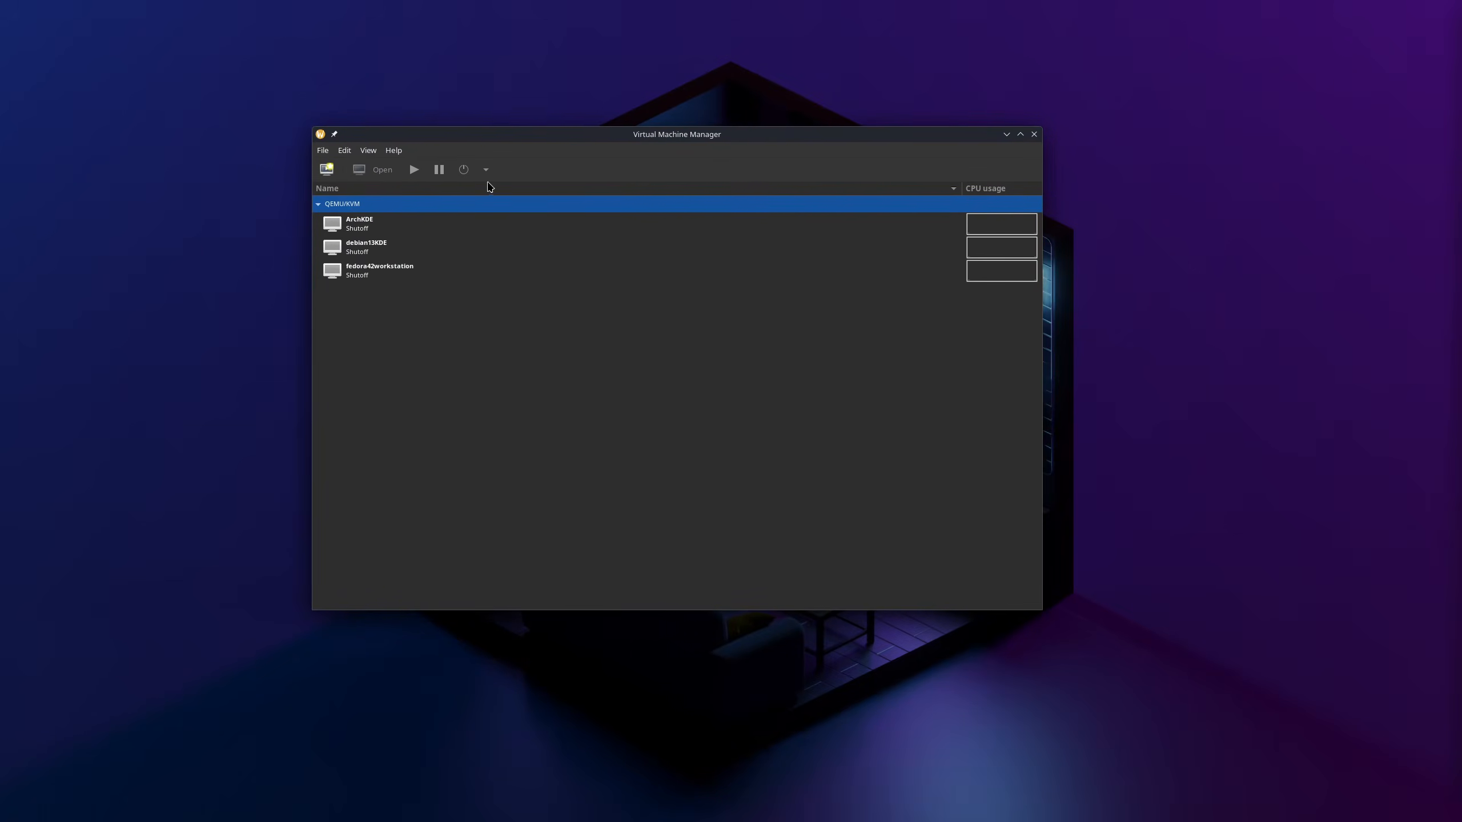
{"action": "left_click", "coordinate": [326, 171]}
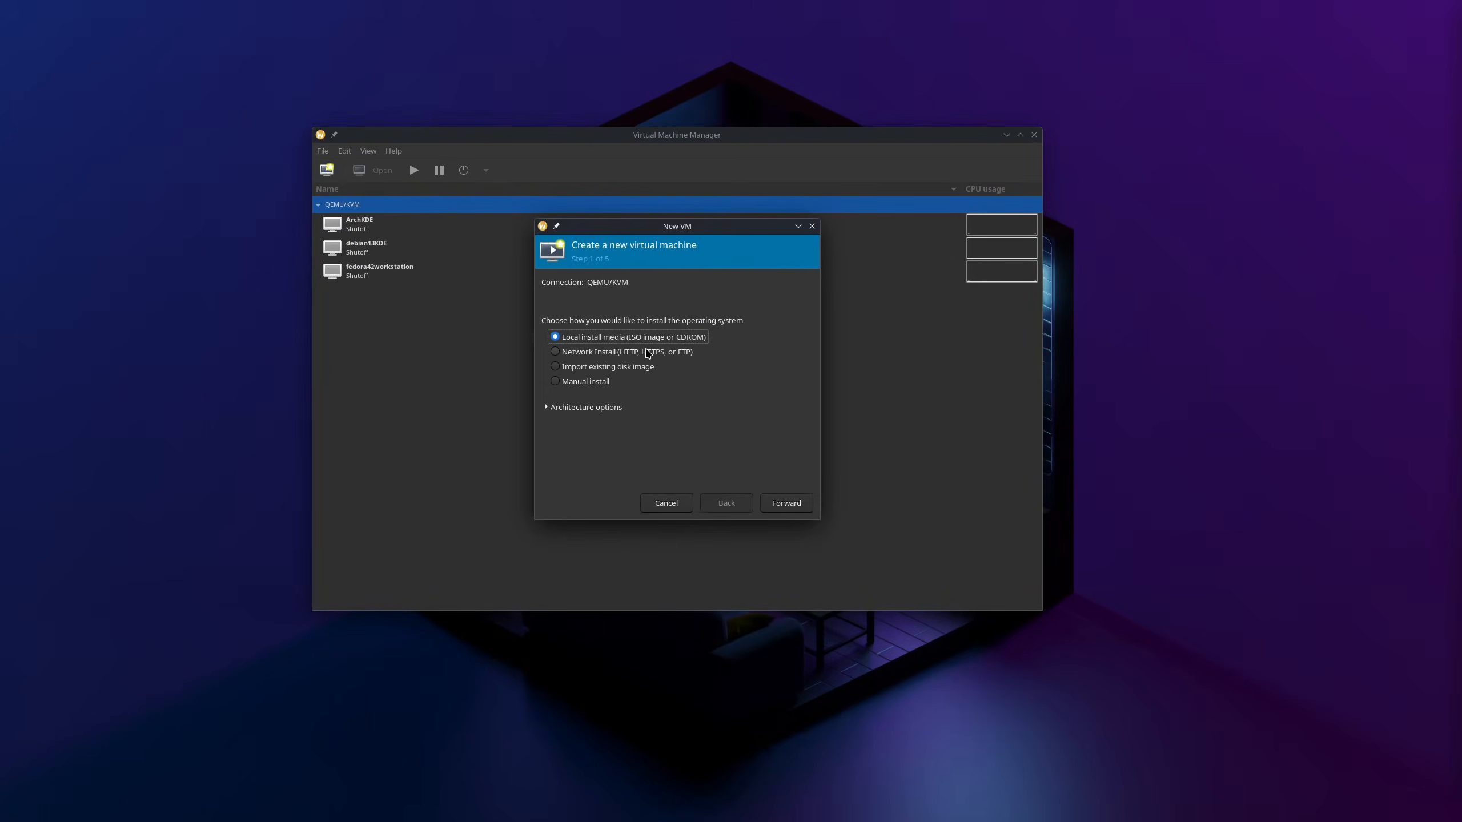
{"action": "left_click", "coordinate": [785, 503]}
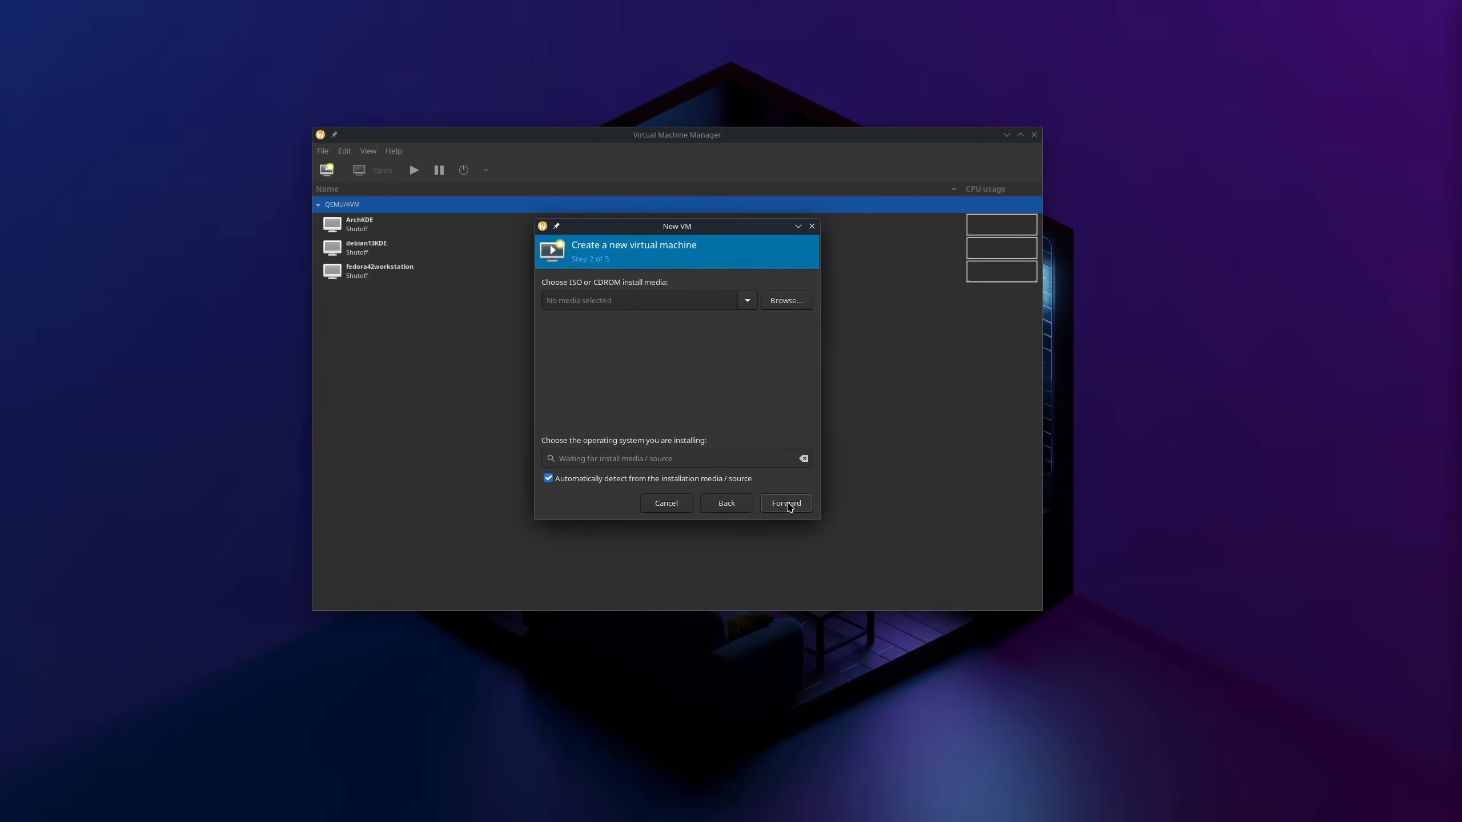
{"action": "left_click", "coordinate": [778, 304]}
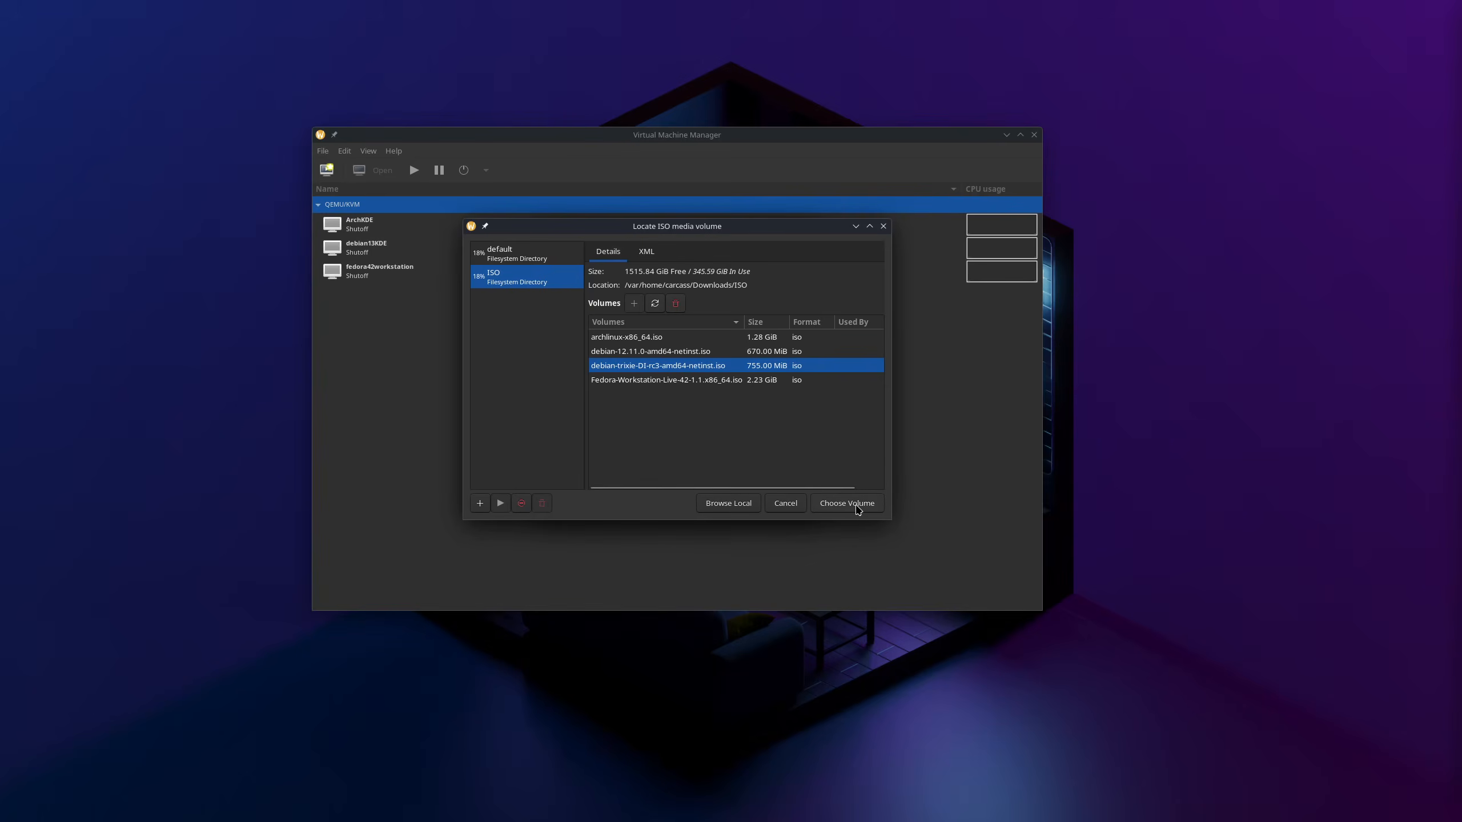
{"action": "left_click", "coordinate": [856, 509]}
{"action": "left_click", "coordinate": [786, 503]}
Step: Give the new virtual machine 8192 MiB of memory and 4 CPUs
{"action": "left_click_drag", "start_coordinate": [609, 304], "coordinate": [554, 297]}
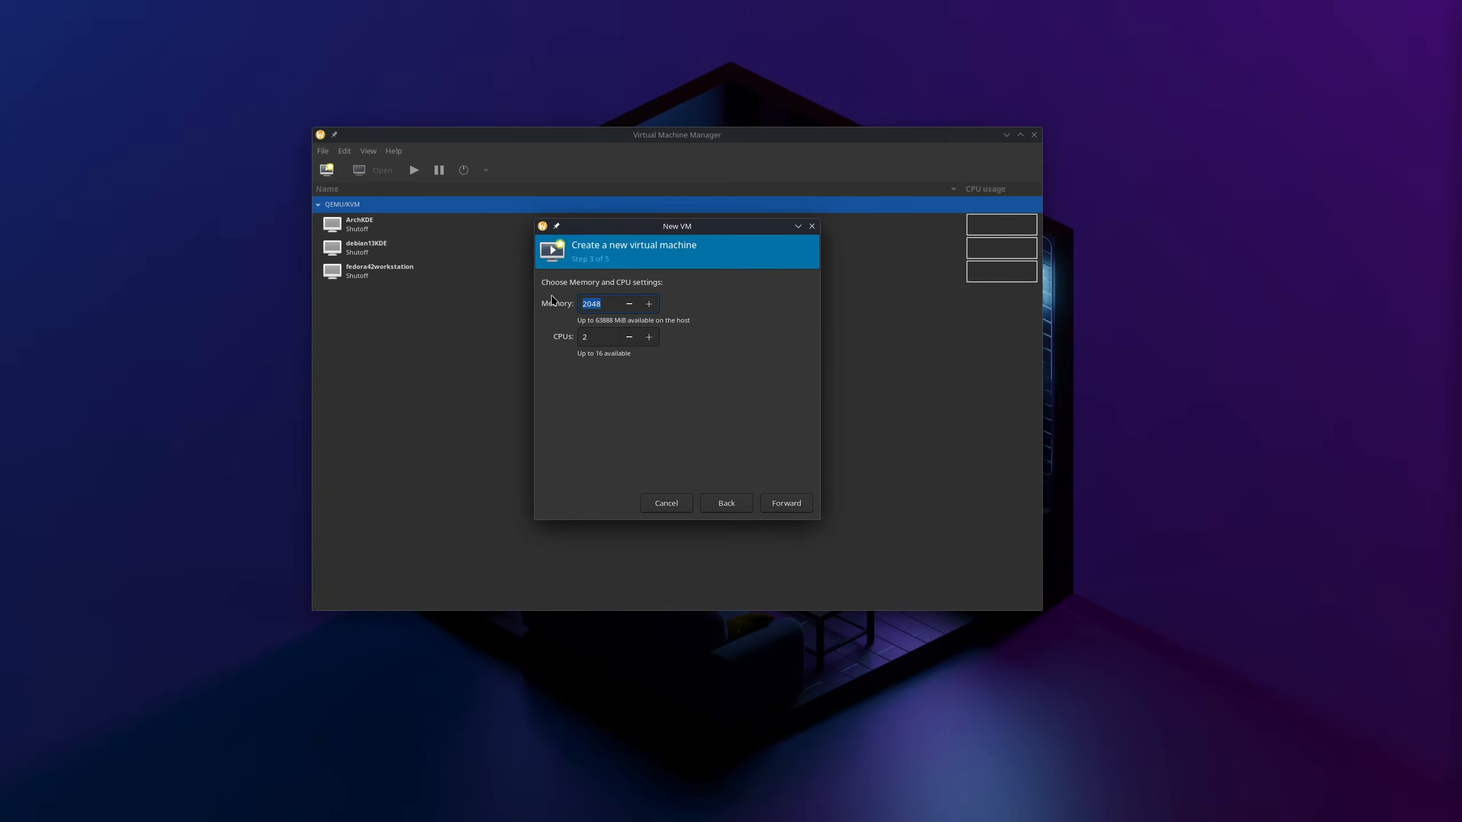
{"action": "type", "text": "8192"}
{"action": "type", "text": "4"}
{"action": "left_click", "coordinate": [780, 504]}
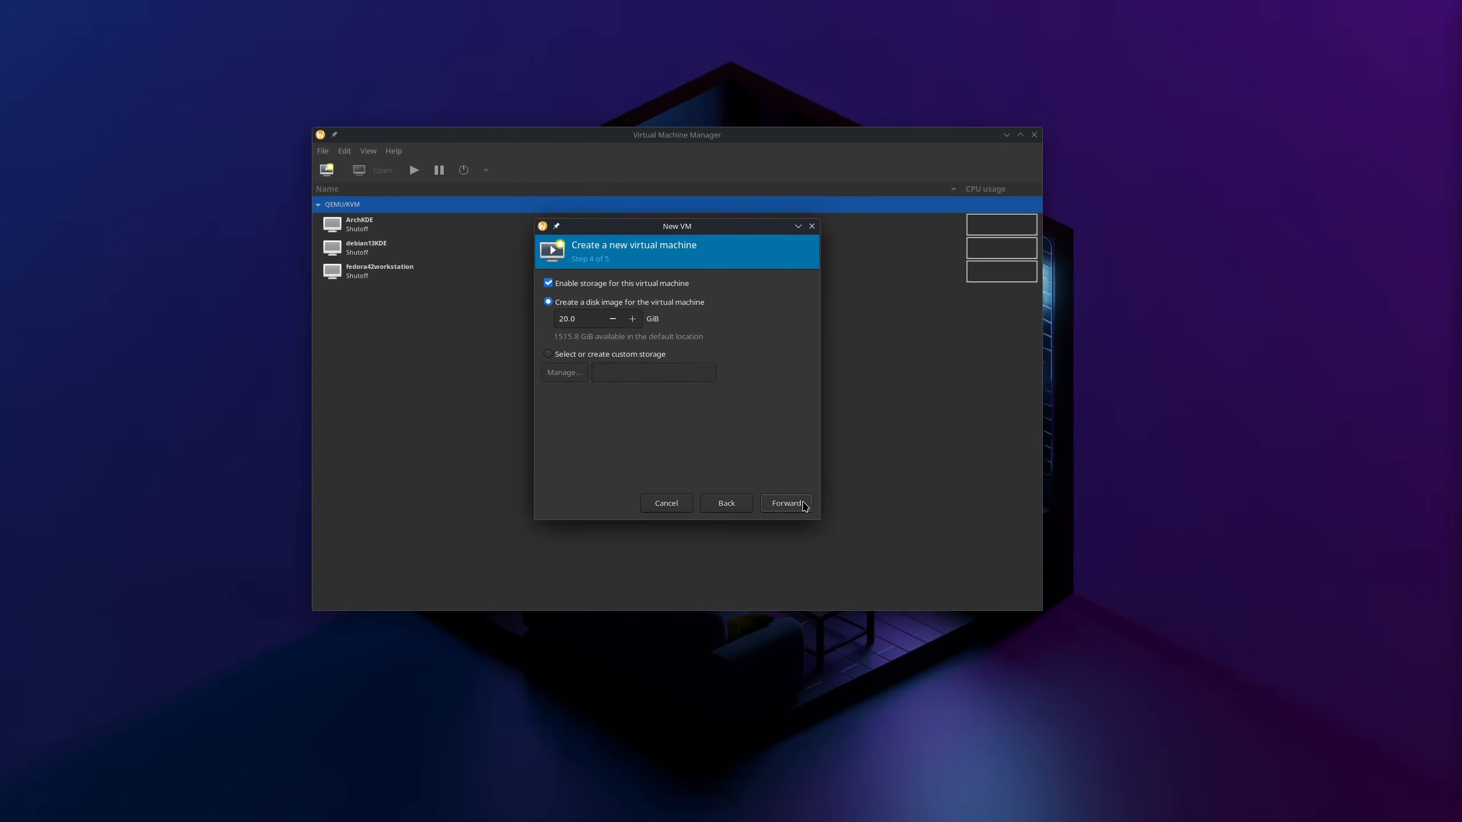
Step: Set the virtual machine's disk image size to 64 GiB
{"action": "left_click_drag", "start_coordinate": [588, 322], "coordinate": [518, 322]}
{"action": "type", "text": "64"}
{"action": "left_click", "coordinate": [787, 503]}
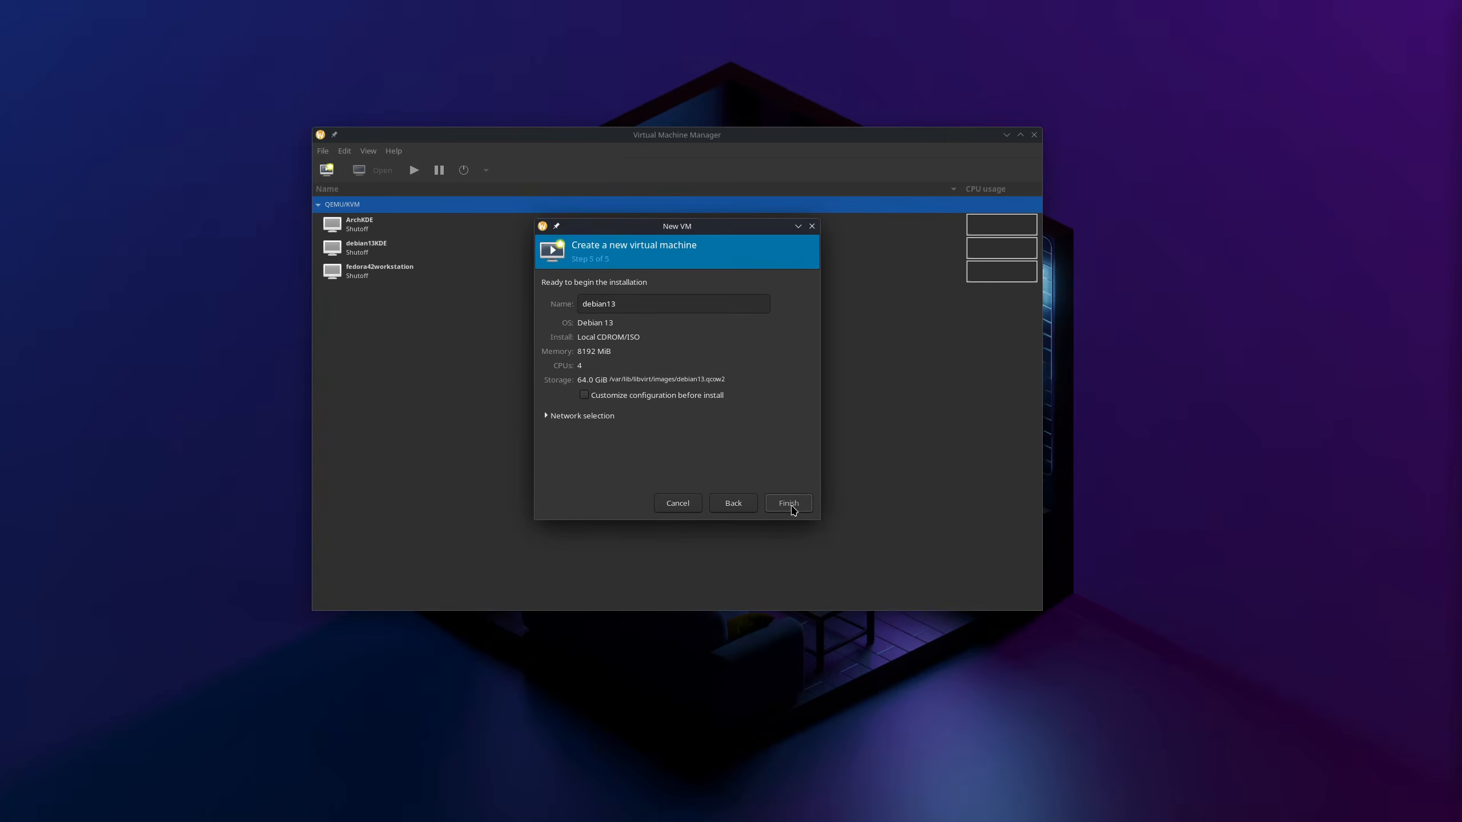
Step: Name the virtual machine debian13-yt and create it to begin the installation
{"action": "type", "text": "-yt"}
{"action": "left_click", "coordinate": [792, 504]}
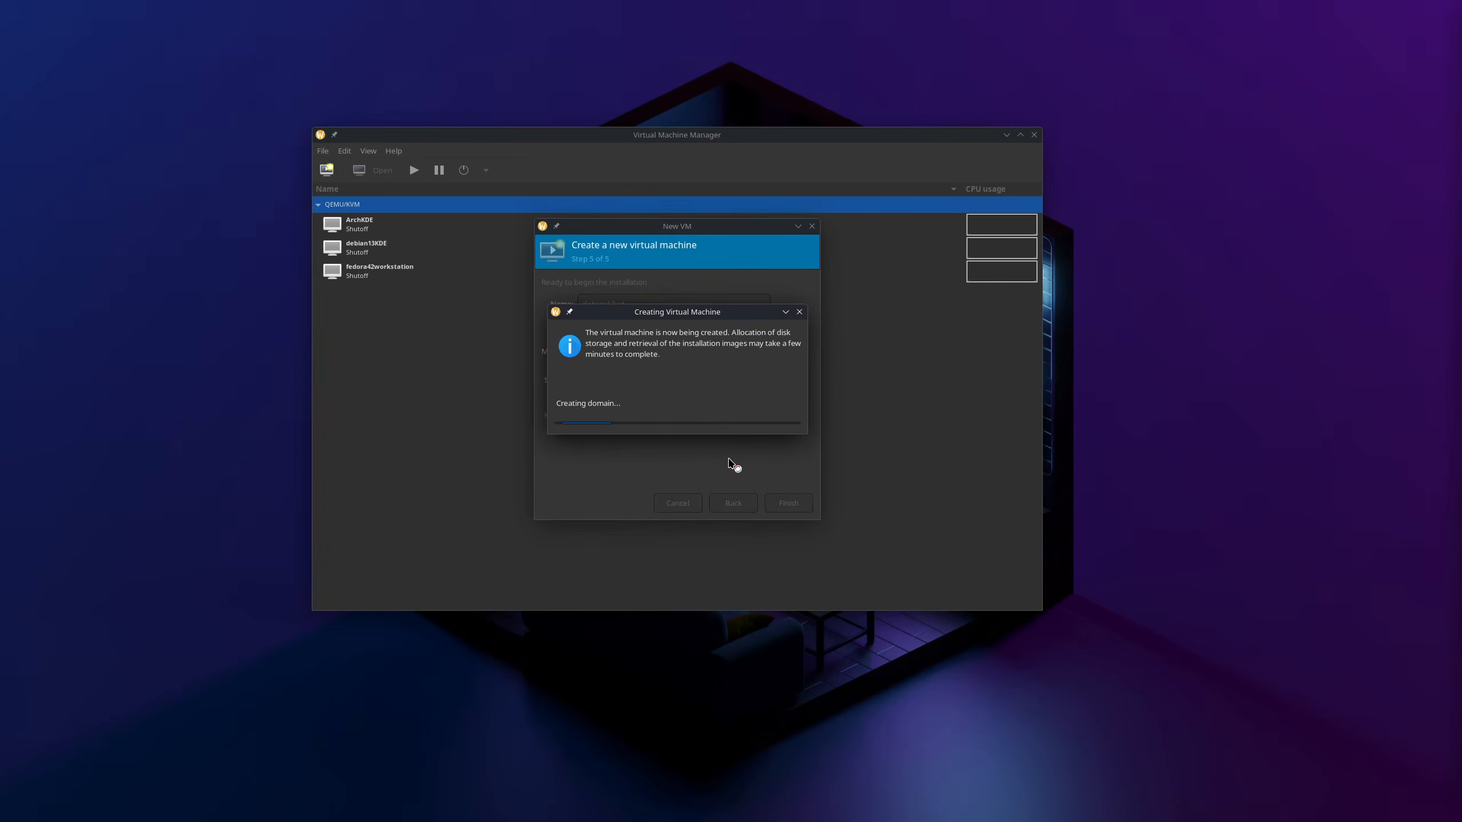
{"action": "left_click", "coordinate": [1081, 199]}
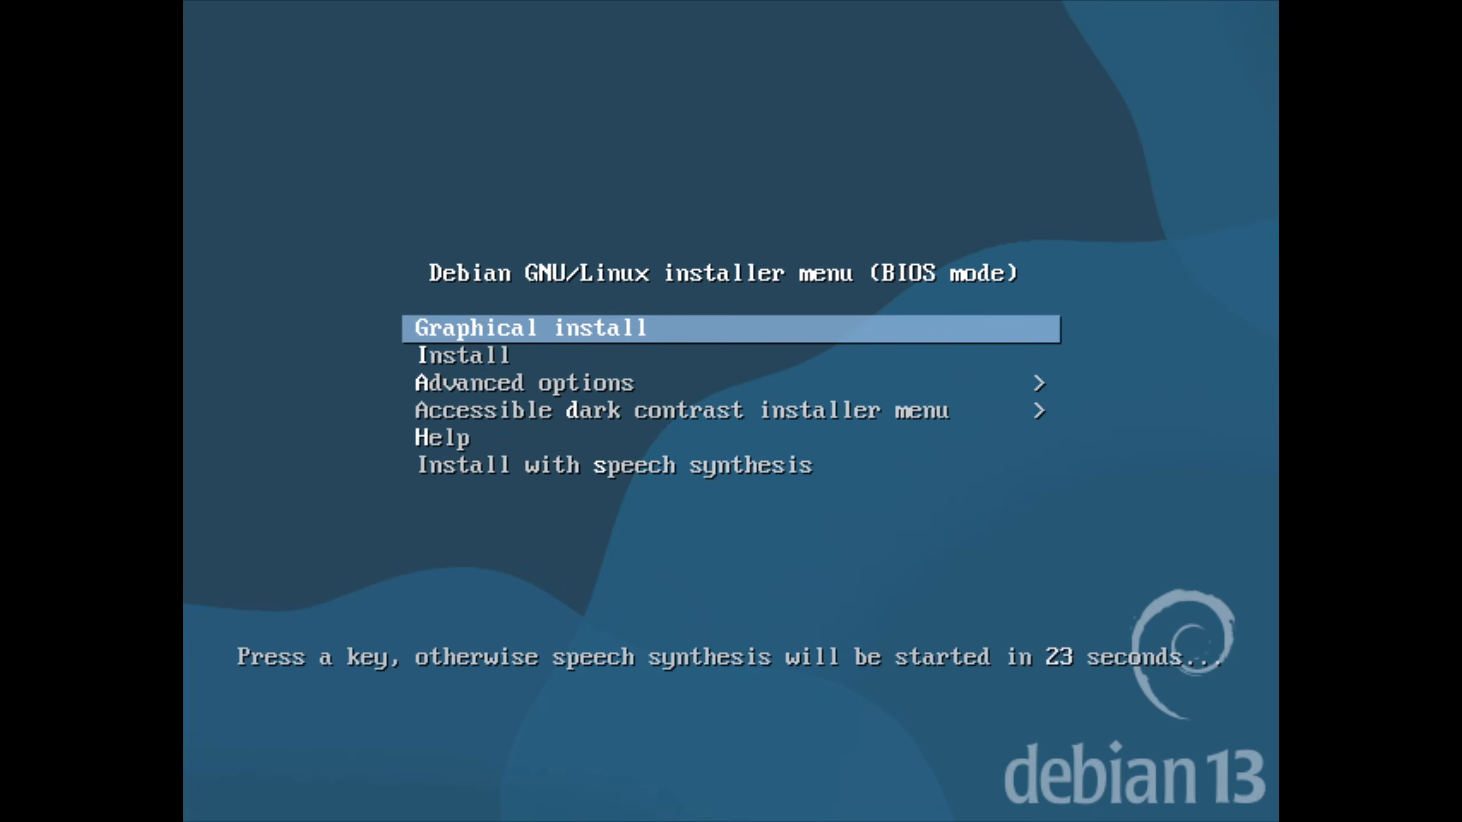
Step: Start the text-mode Install option and choose English as the installation language
{"action": "key", "text": "Down"}
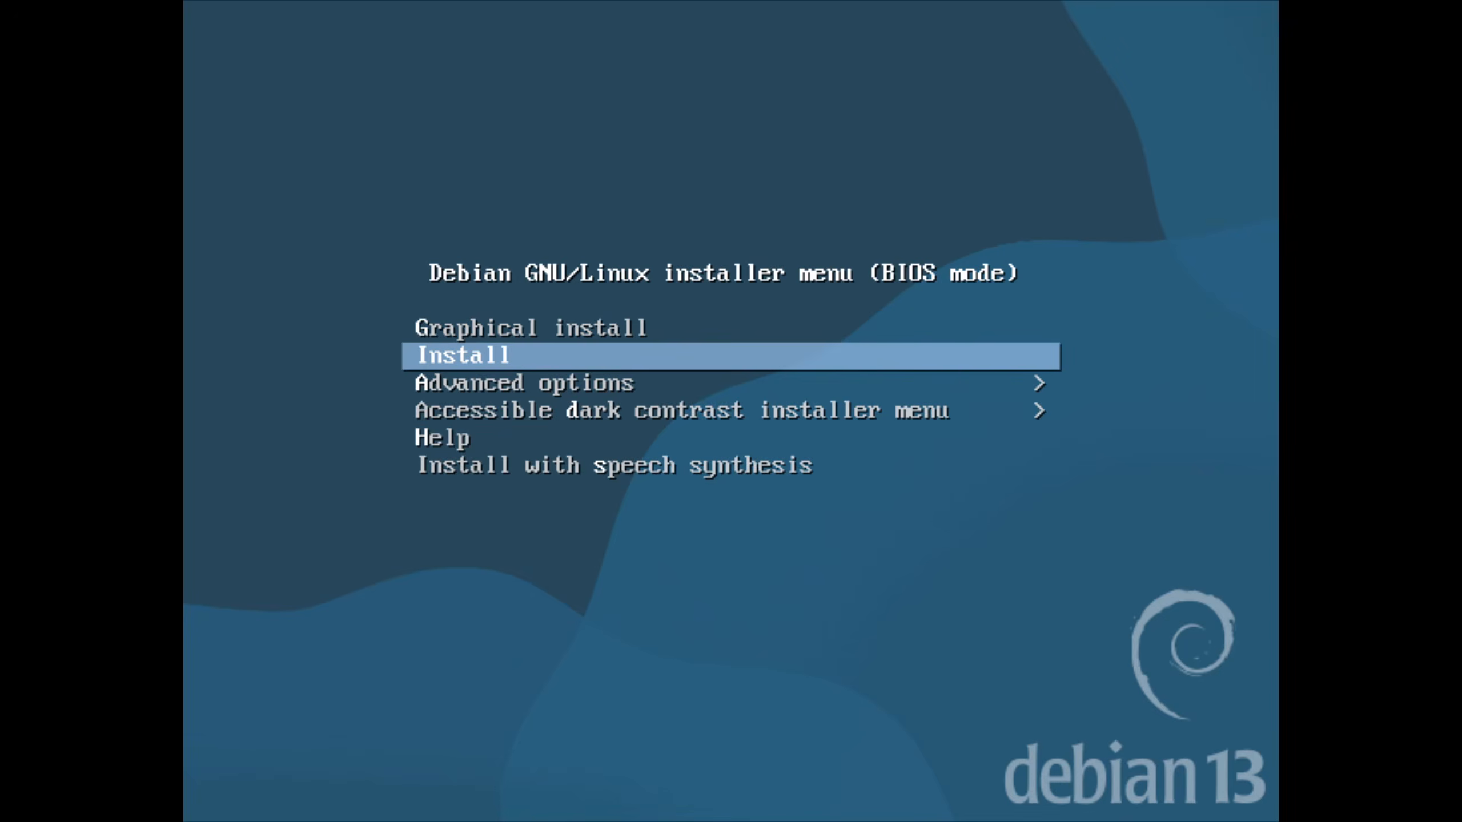
{"action": "key", "text": "Return"}
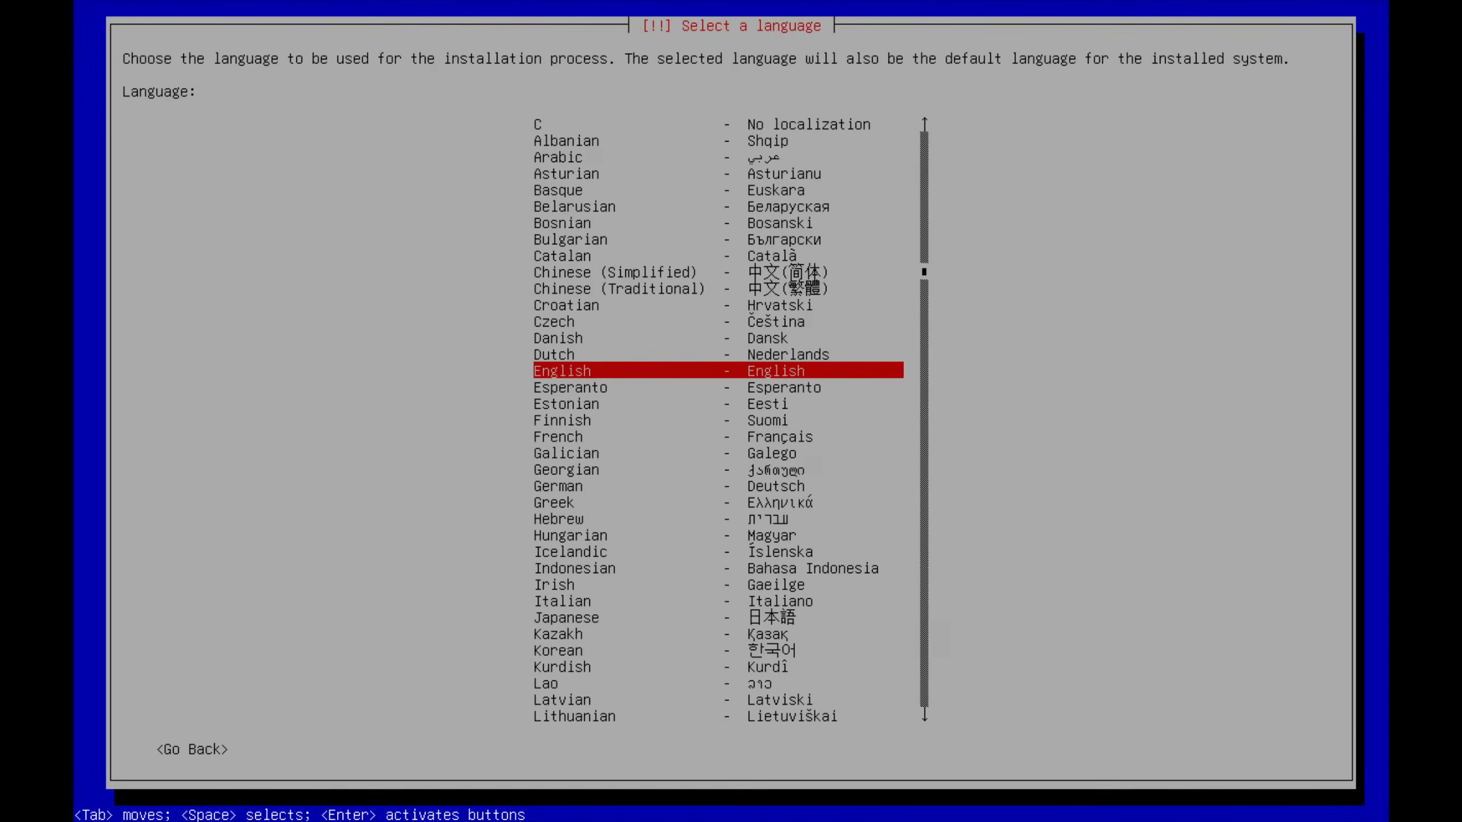
{"action": "key", "text": "Down"}
{"action": "key", "text": "Up"}
{"action": "key", "text": "Return"}
Step: Choose "other" for the location and select Europe as the continent or region
{"action": "key", "text": "Down"}
{"action": "key", "text": "Down"}
{"action": "key", "text": "Down"}
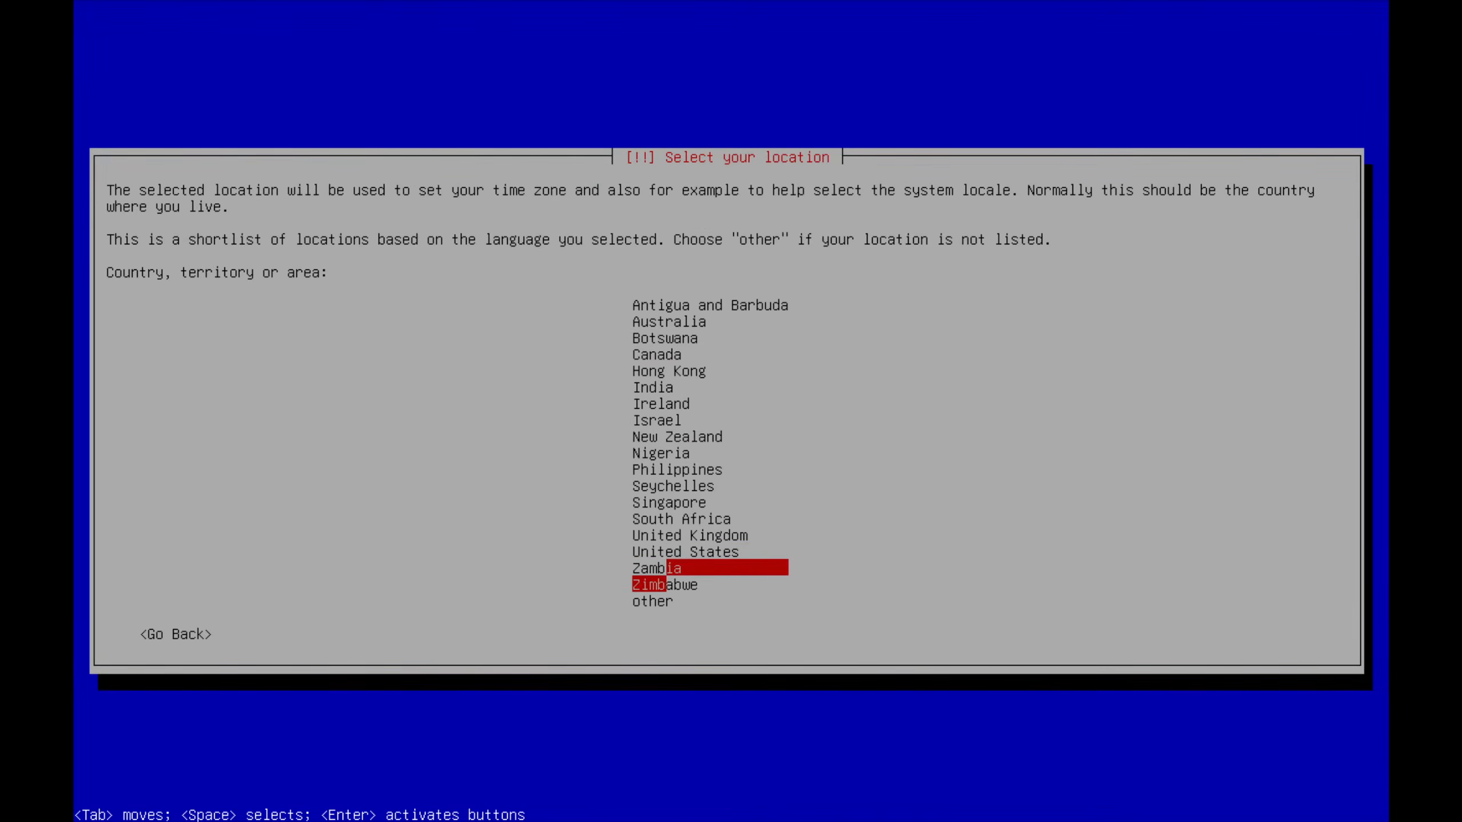
{"action": "key", "text": "Return"}
{"action": "key", "text": "Down"}
{"action": "key", "text": "Down"}
{"action": "key", "text": "Up"}
{"action": "key", "text": "Up"}
{"action": "key", "text": "Up"}
{"action": "key", "text": "Up"}
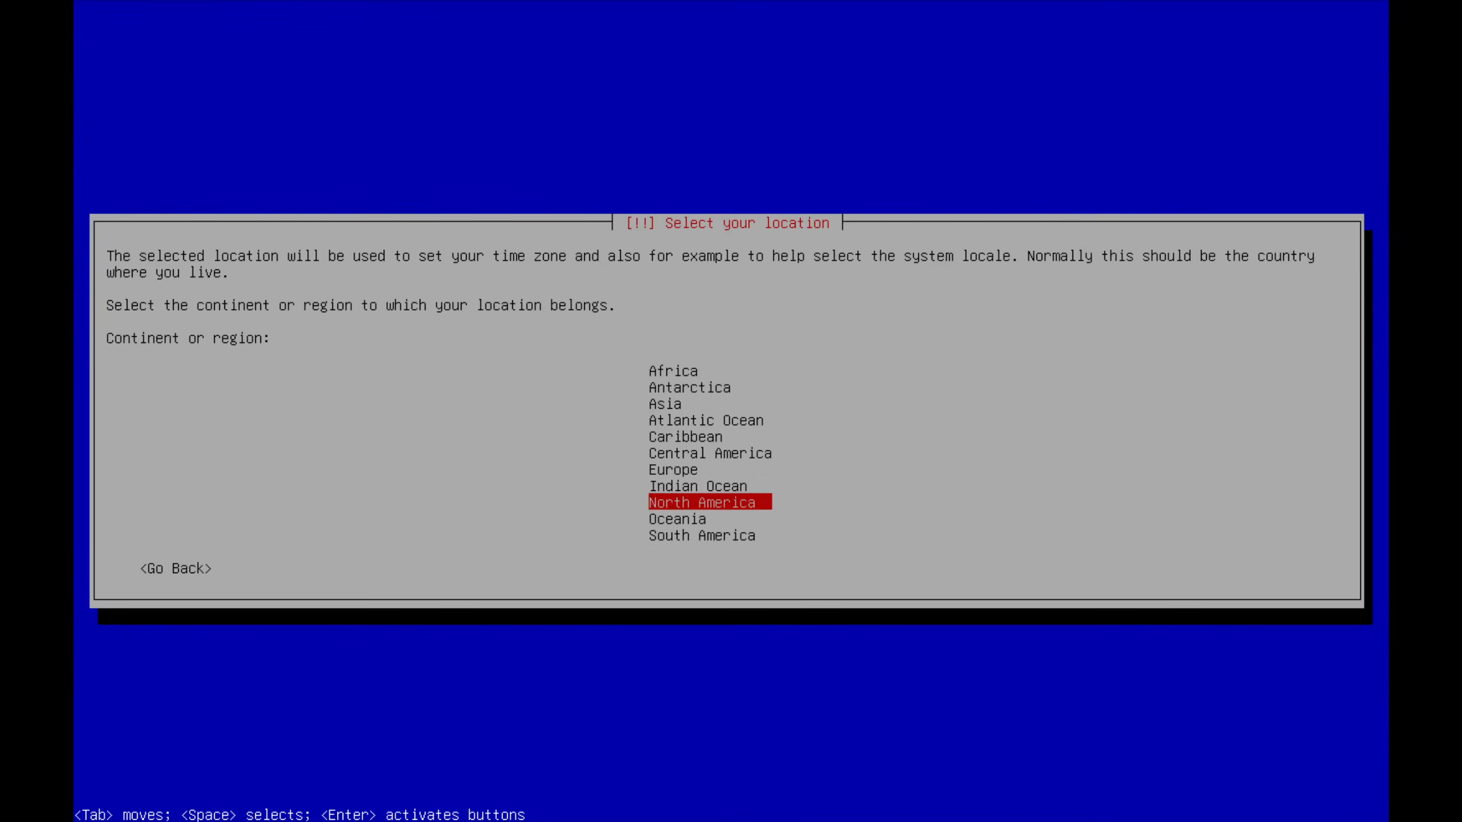
{"action": "key", "text": "Return"}
Step: Select Norway as the country and base the default locale on United States, en_US.UTF-8
{"action": "key", "text": "Down"}
{"action": "key", "text": "Down"}
{"action": "key", "text": "Down"}
{"action": "key", "text": "Down"}
{"action": "key", "text": "Down"}
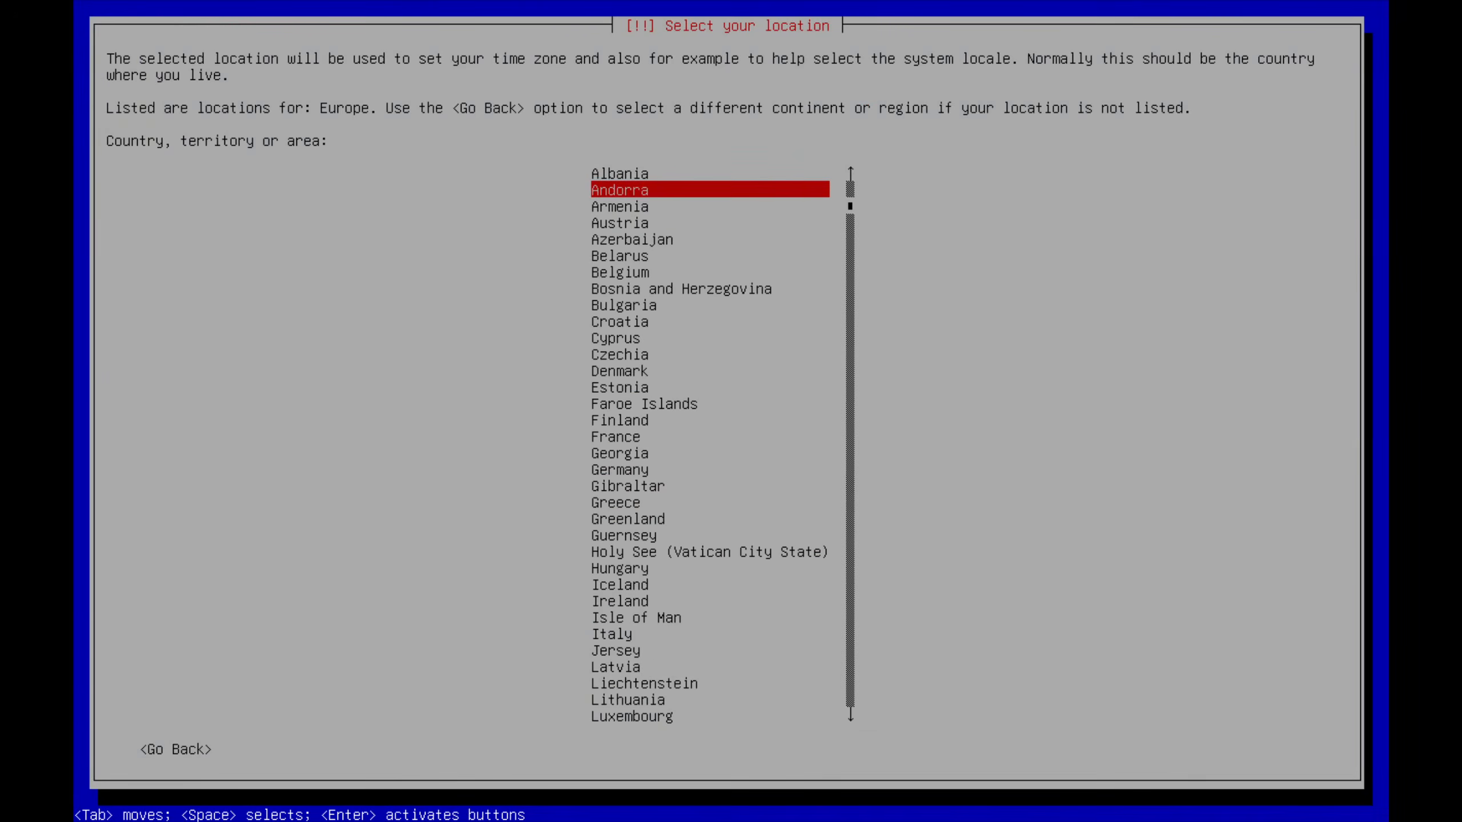
{"action": "key", "text": "Down"}
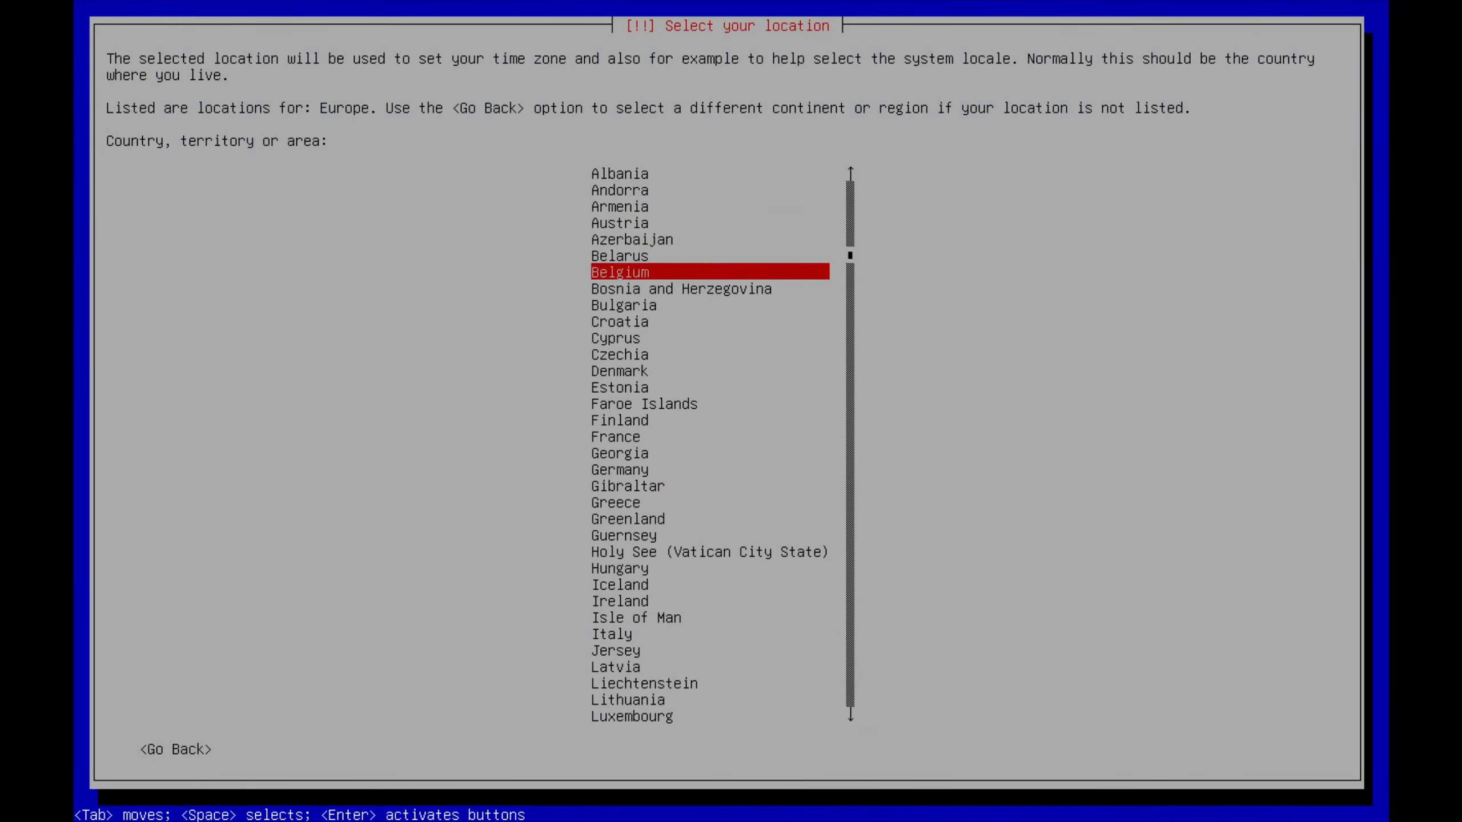
{"action": "key", "text": "n"}
{"action": "key", "text": "Down"}
{"action": "key", "text": "Down"}
{"action": "key", "text": "Return"}
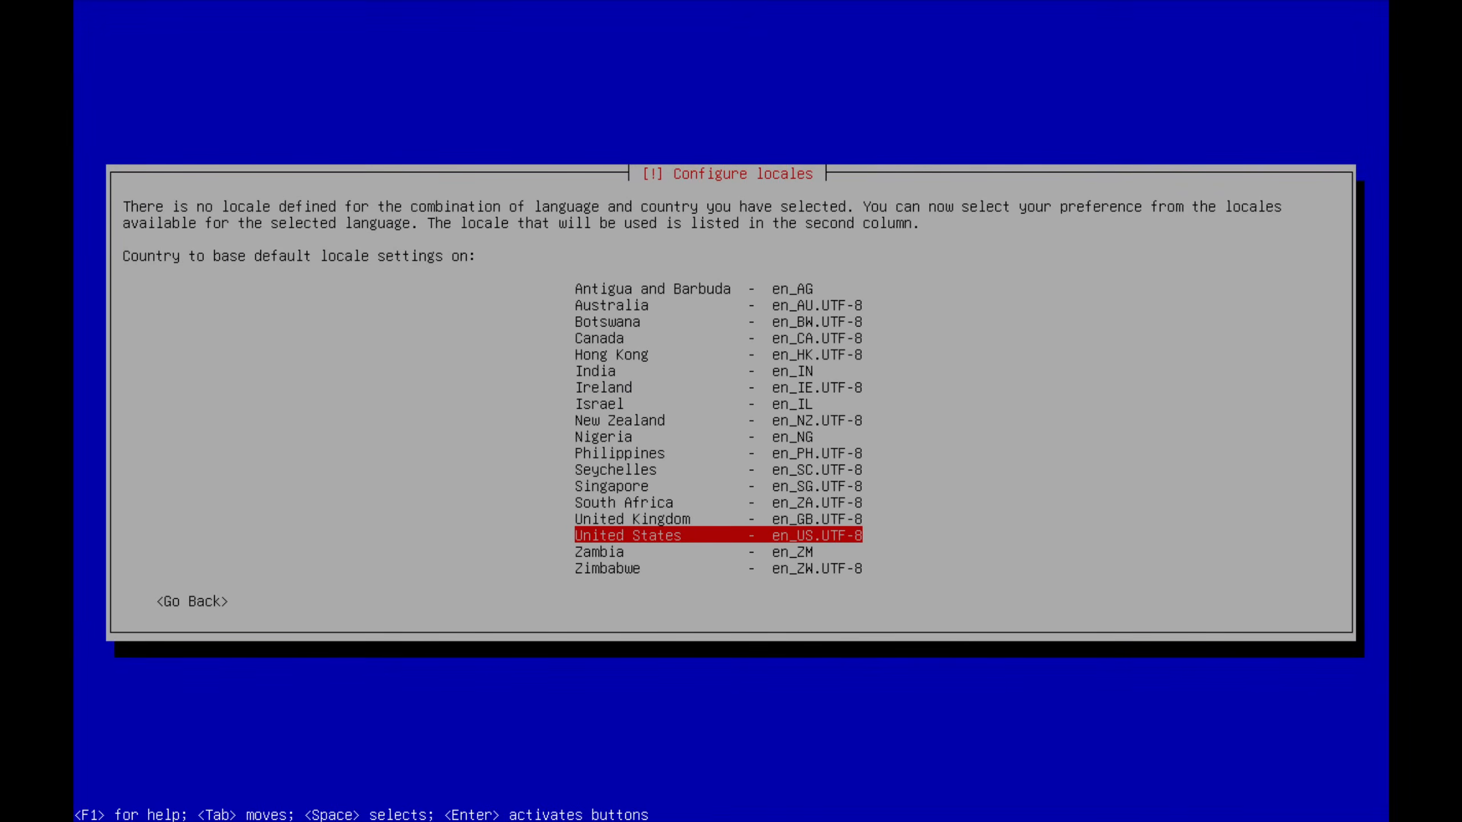
{"action": "key", "text": "Return"}
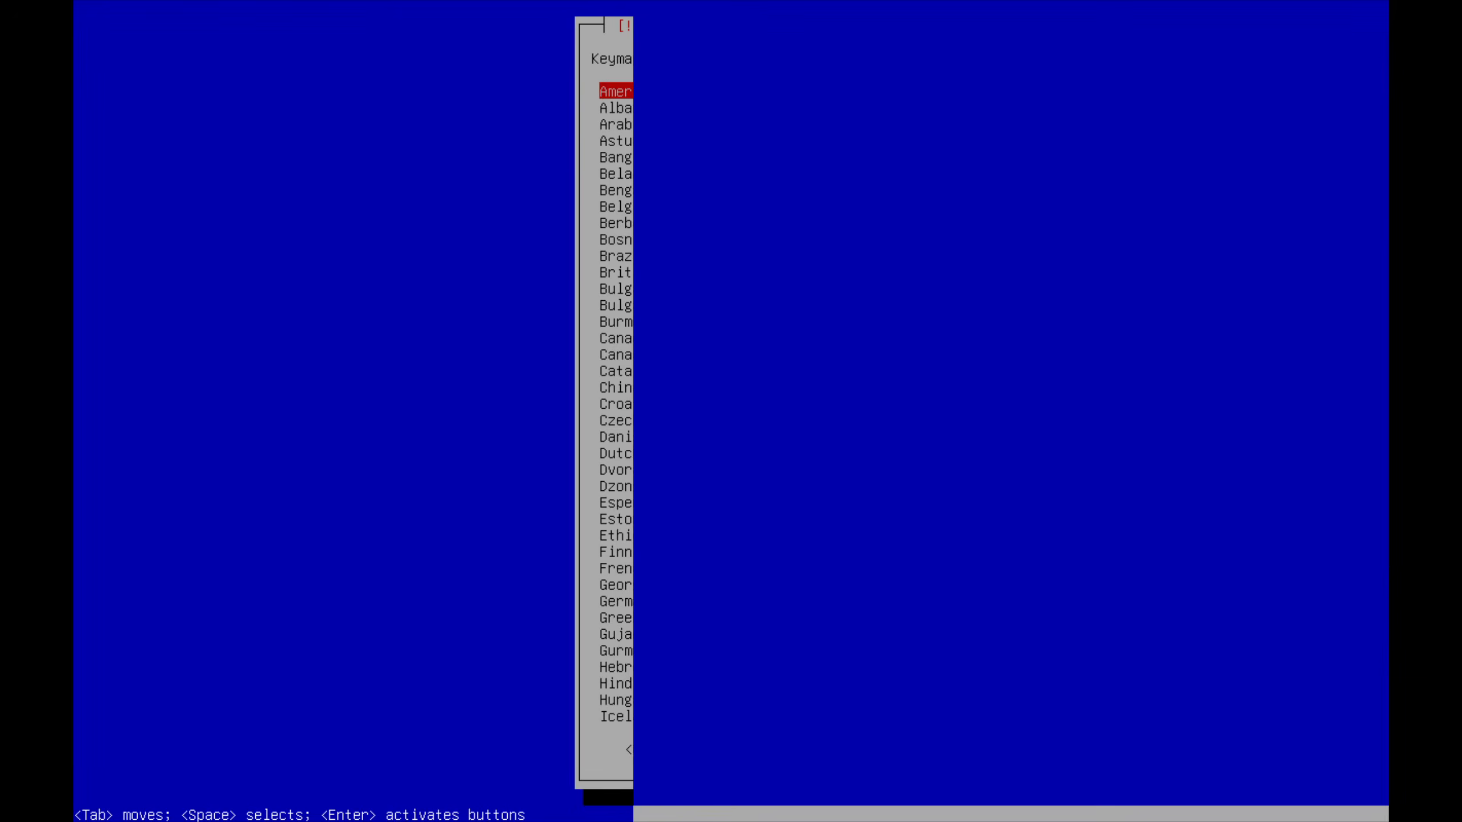
Step: Set the keyboard keymap to Norwegian
{"action": "key", "text": "n"}
{"action": "key", "text": "Down"}
{"action": "key", "text": "Down"}
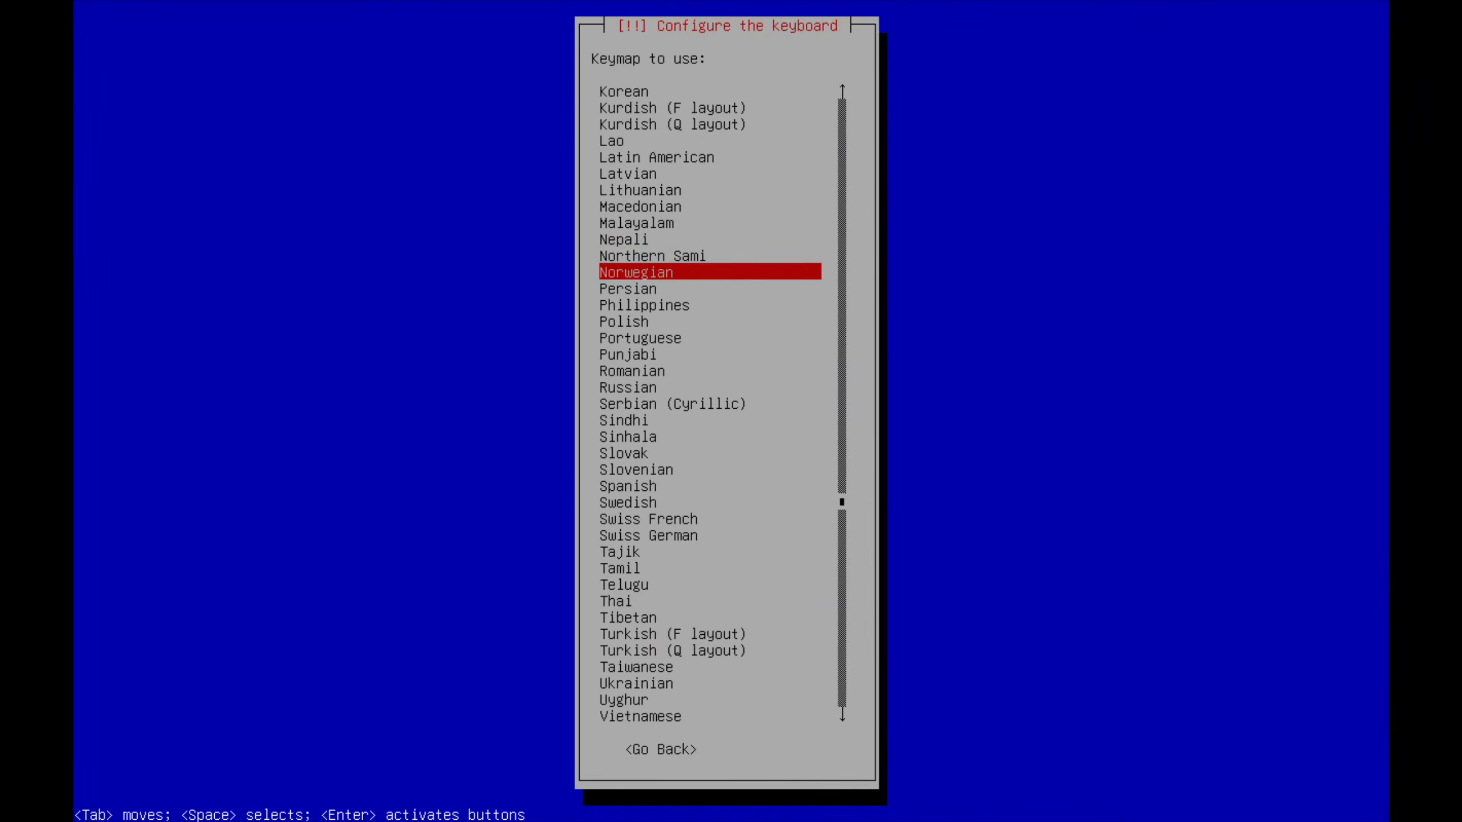
{"action": "key", "text": "Return"}
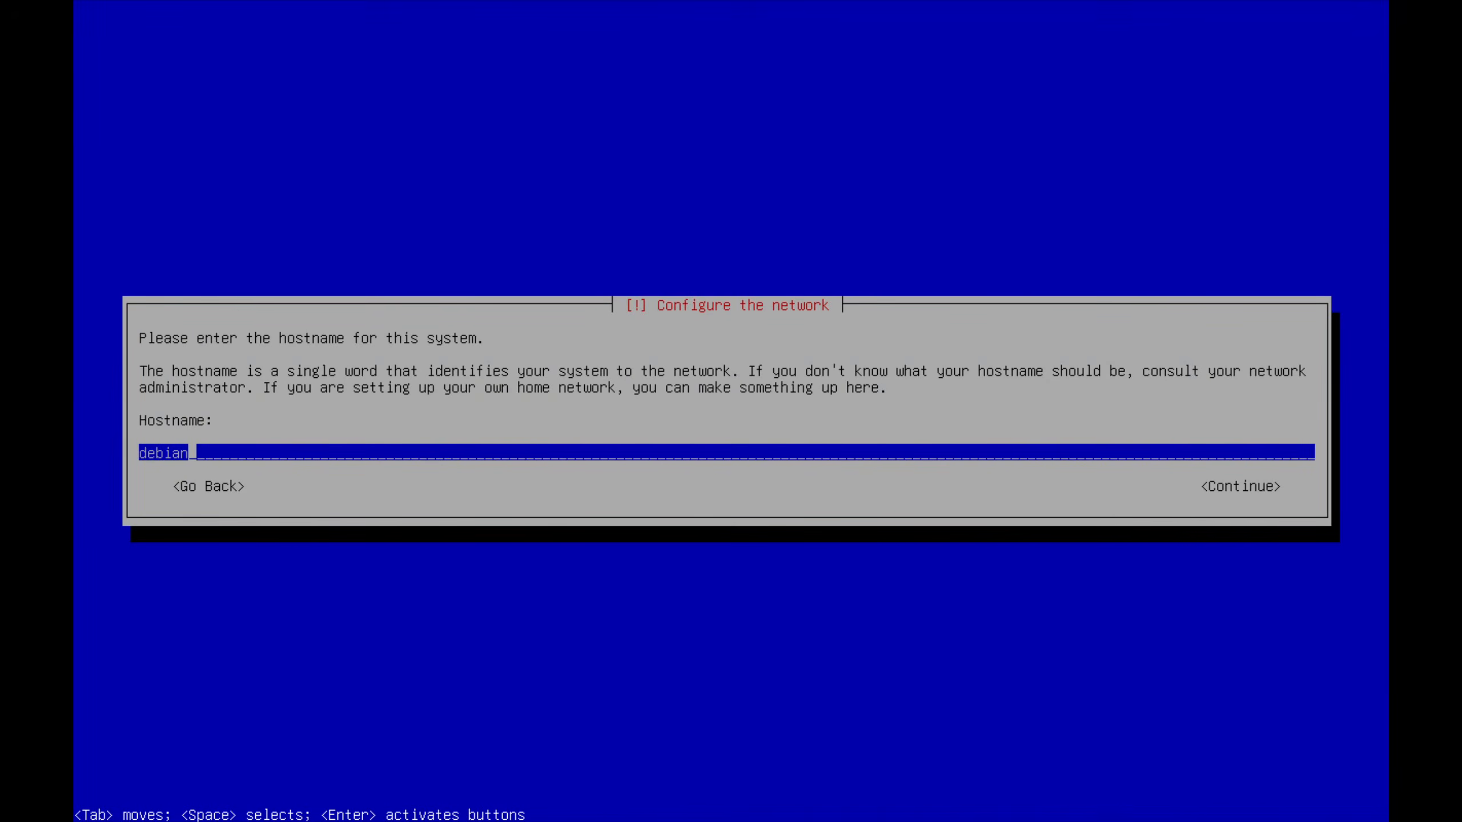
Step: Set the system's hostname to TrixieYT and leave the domain name empty
{"action": "key", "text": "BackSpace"}
{"action": "key", "text": "BackSpace"}
{"action": "key", "text": "BackSpace"}
{"action": "key", "text": "BackSpace"}
{"action": "key", "text": "BackSpace"}
{"action": "key", "text": "BackSpace"}
{"action": "type", "text": "TrixieYT"}
{"action": "key", "text": "Return"}
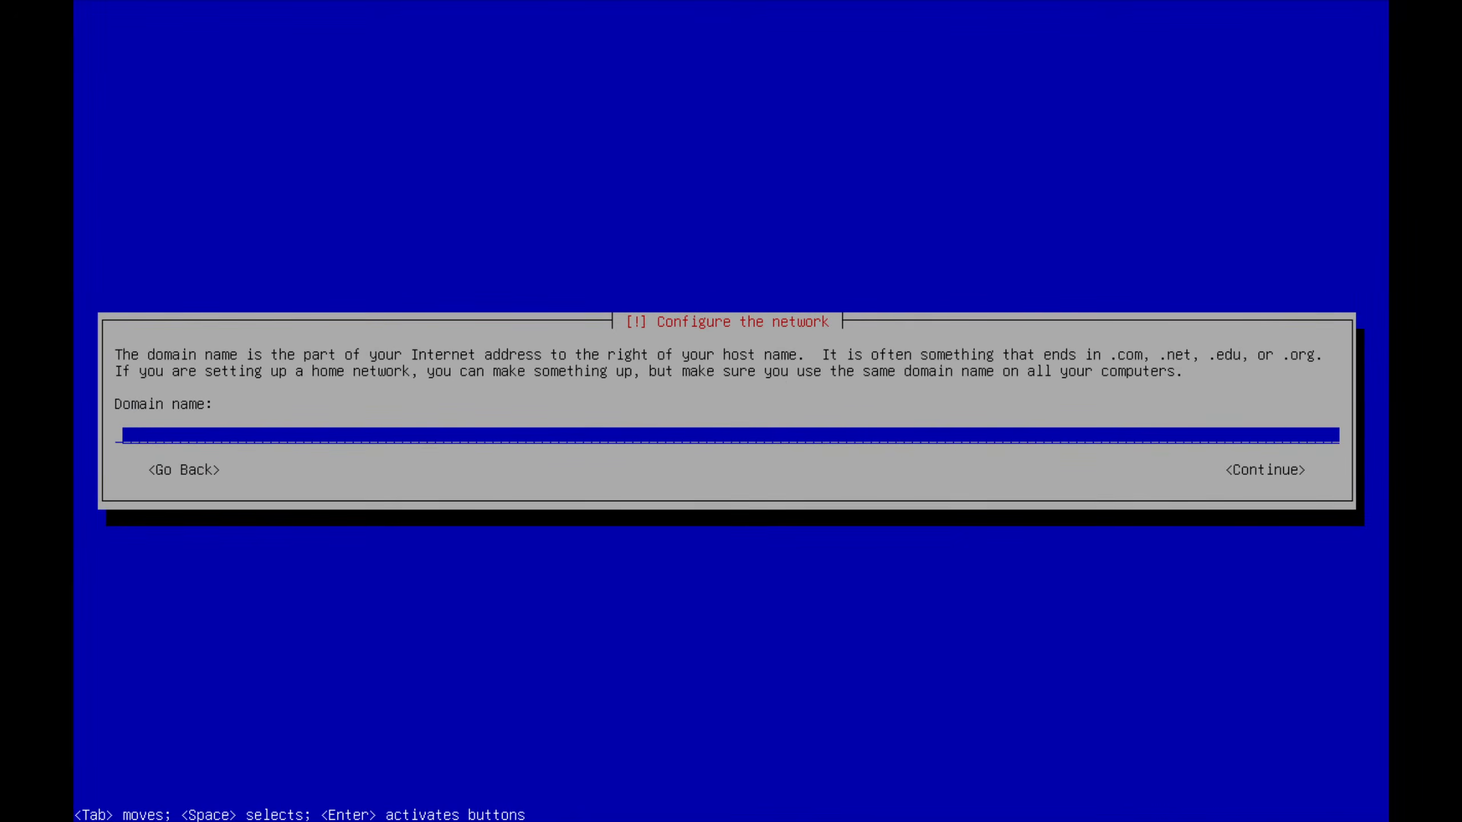
{"action": "key", "text": "Return"}
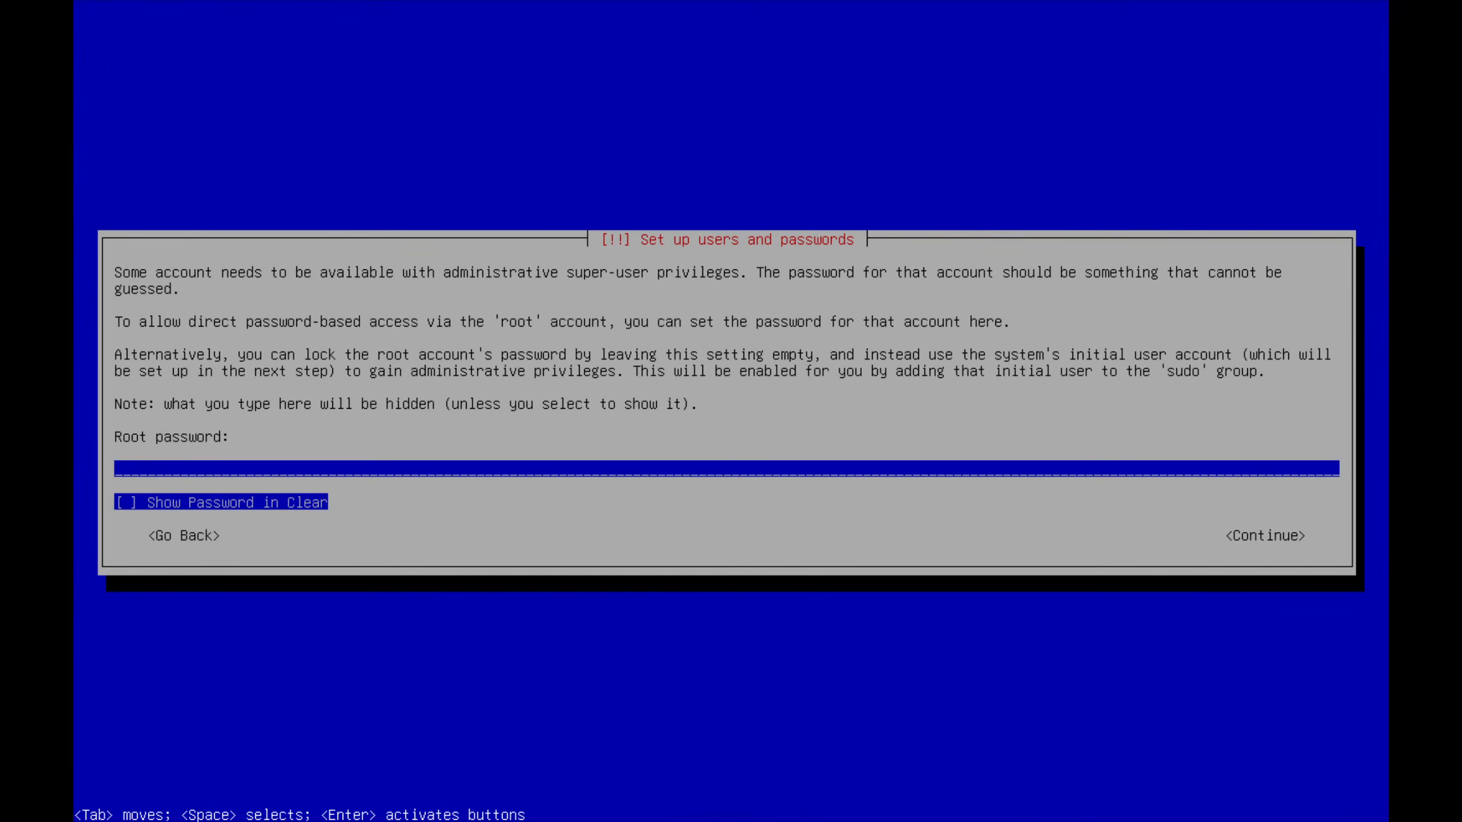
Step: Leave the root password and its verification empty so that the initial user gets administrative privileges
{"action": "key", "text": "Return"}
{"action": "key", "text": "Tab"}
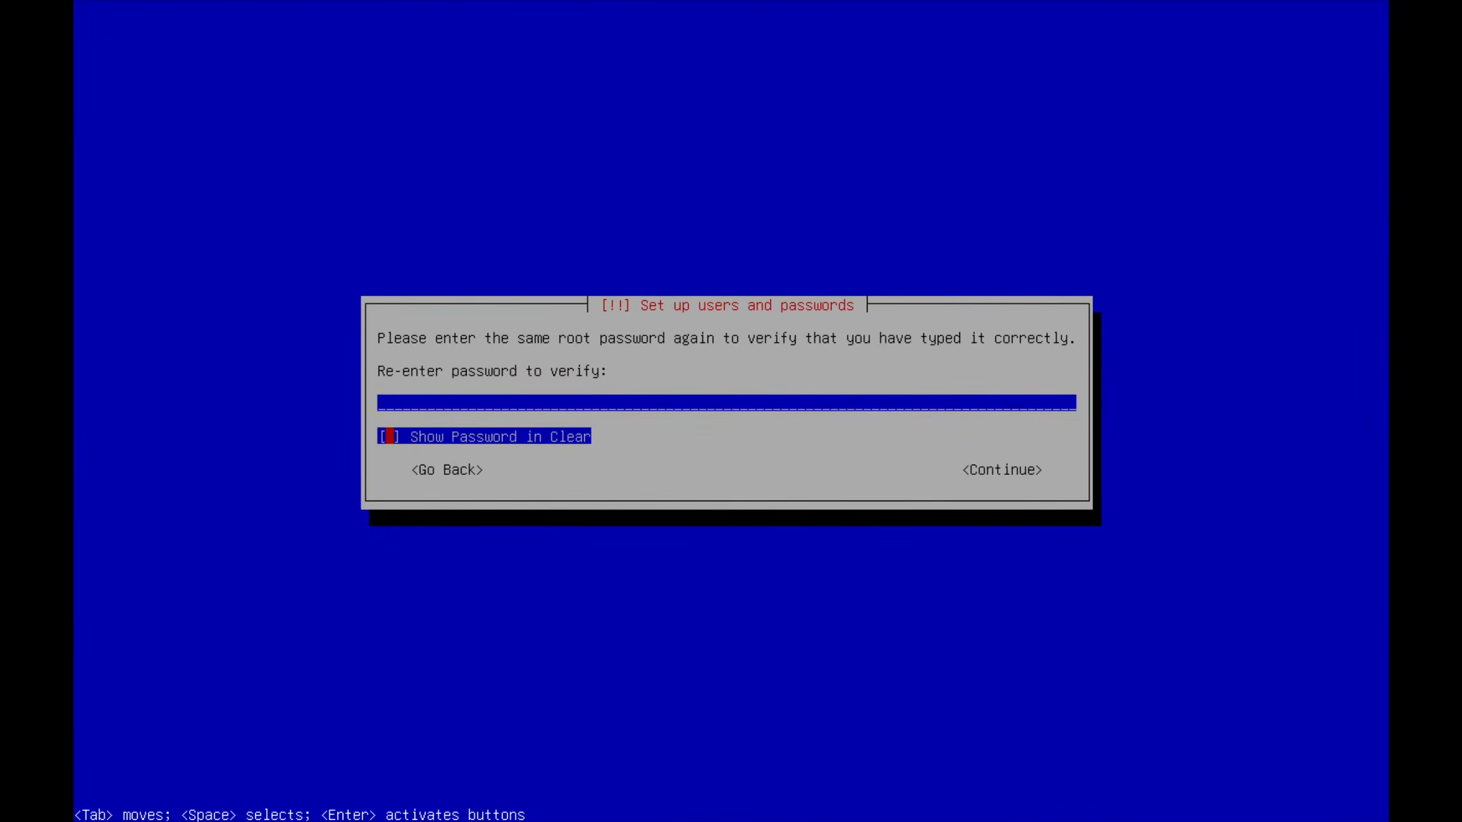
{"action": "key", "text": "Tab"}
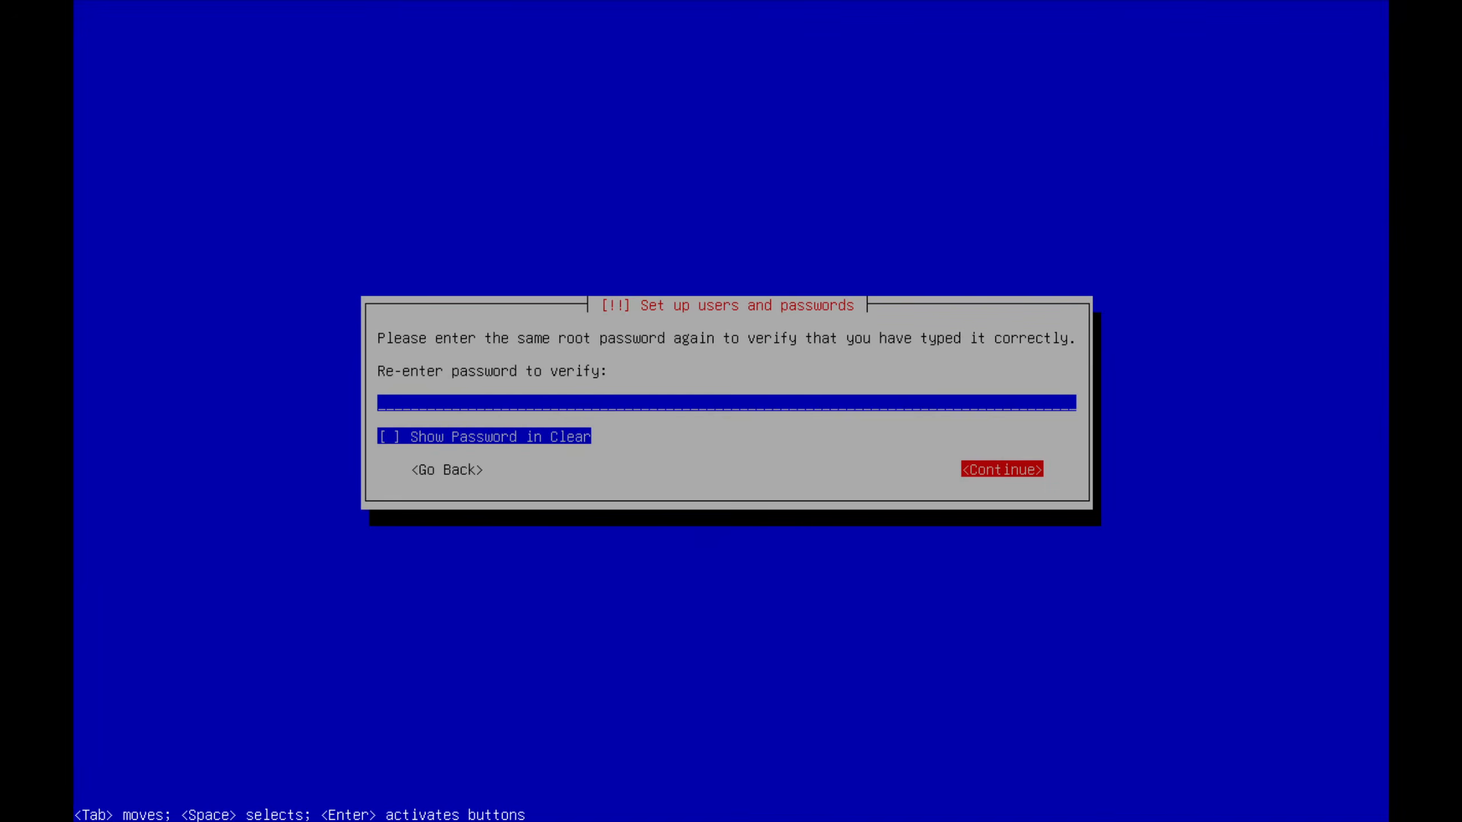
{"action": "key", "text": "Return"}
Step: Enter the new user's full name and accept the suggested account username
{"action": "type", "text": "carcass"}
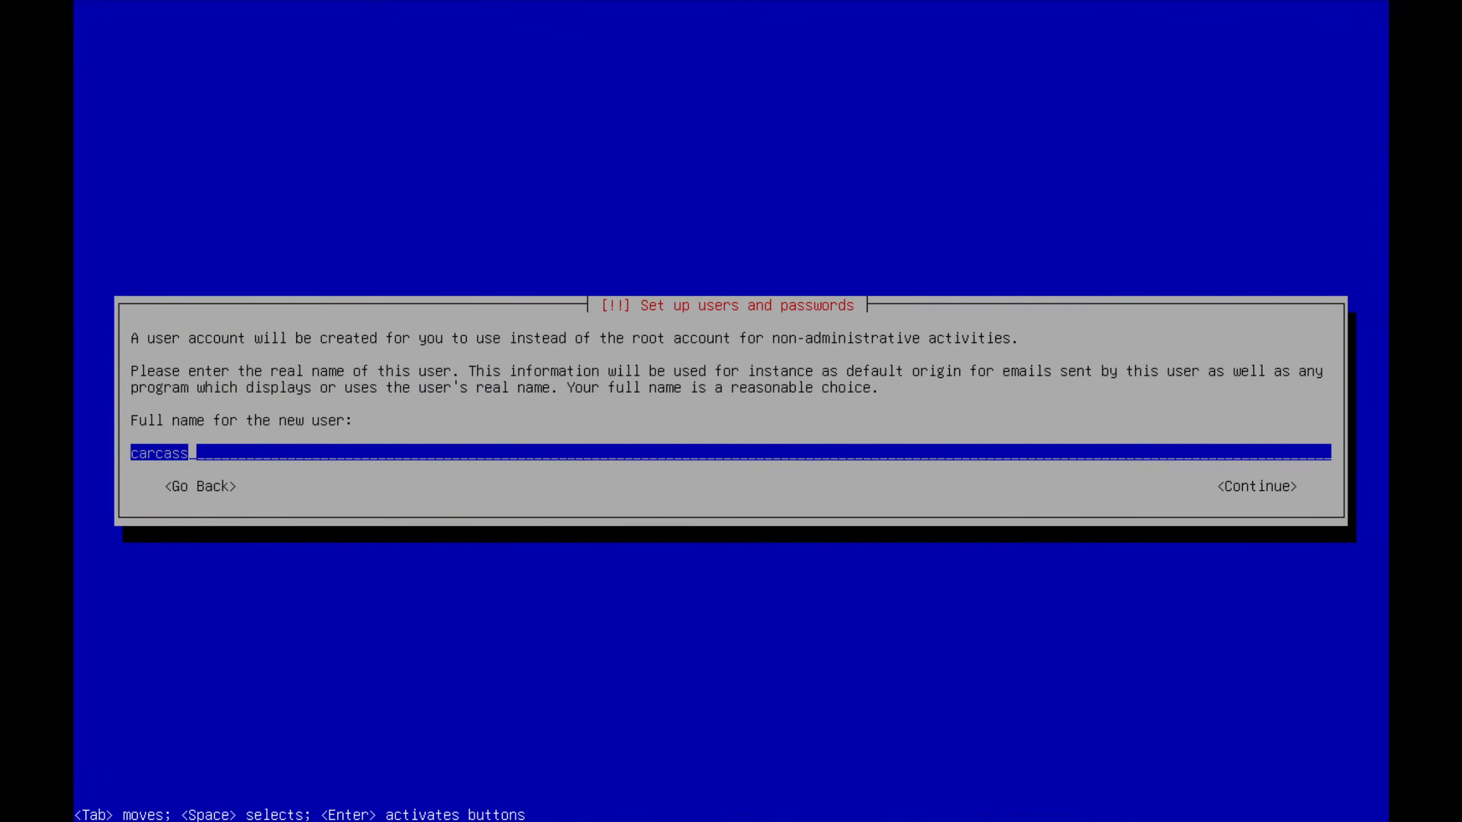
{"action": "key", "text": "Return"}
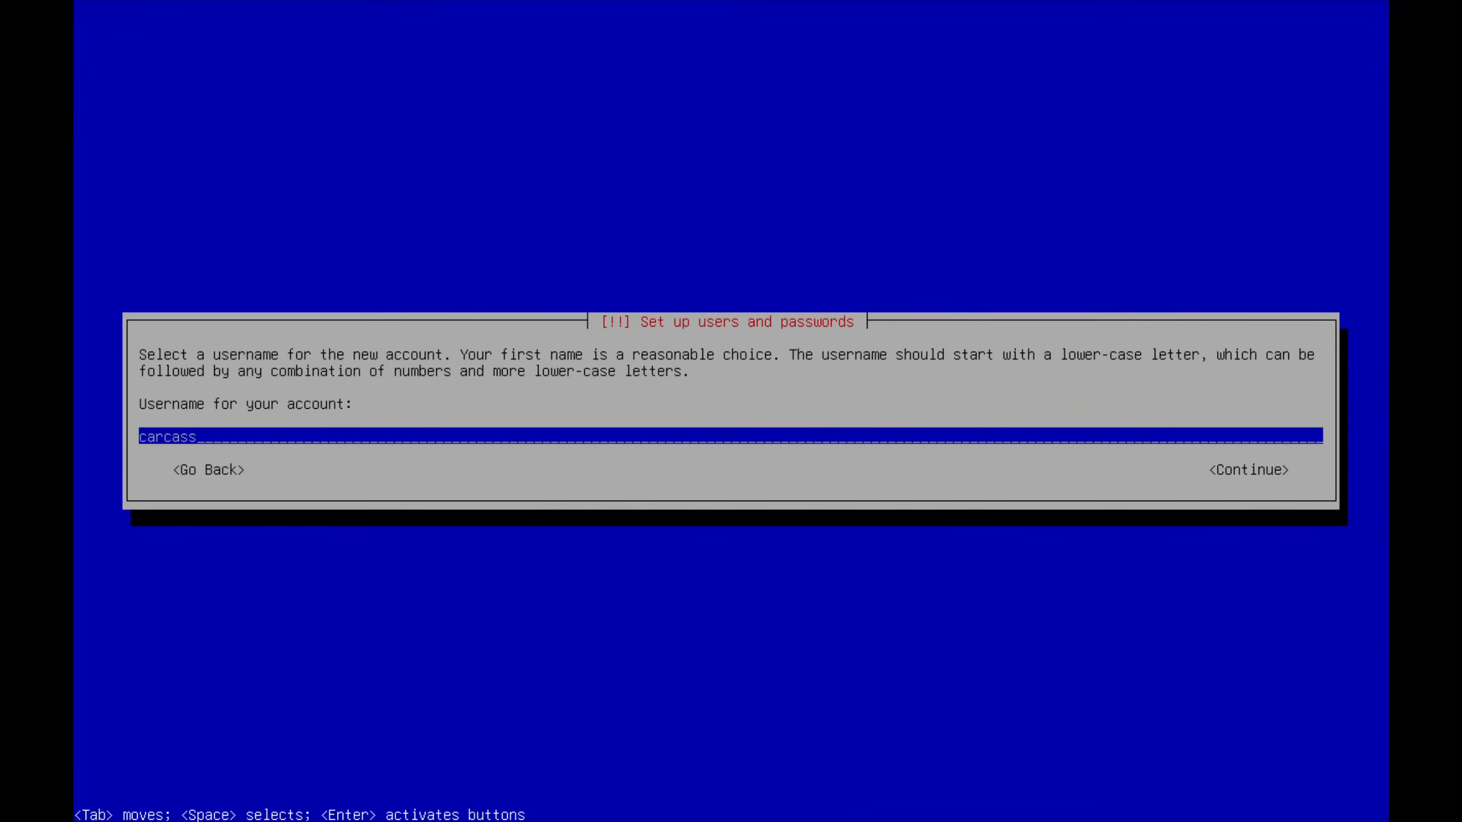
{"action": "key", "text": "Return"}
Step: Enter the new user's account password and repeat it for verification
{"action": "type", "text": "*********"}
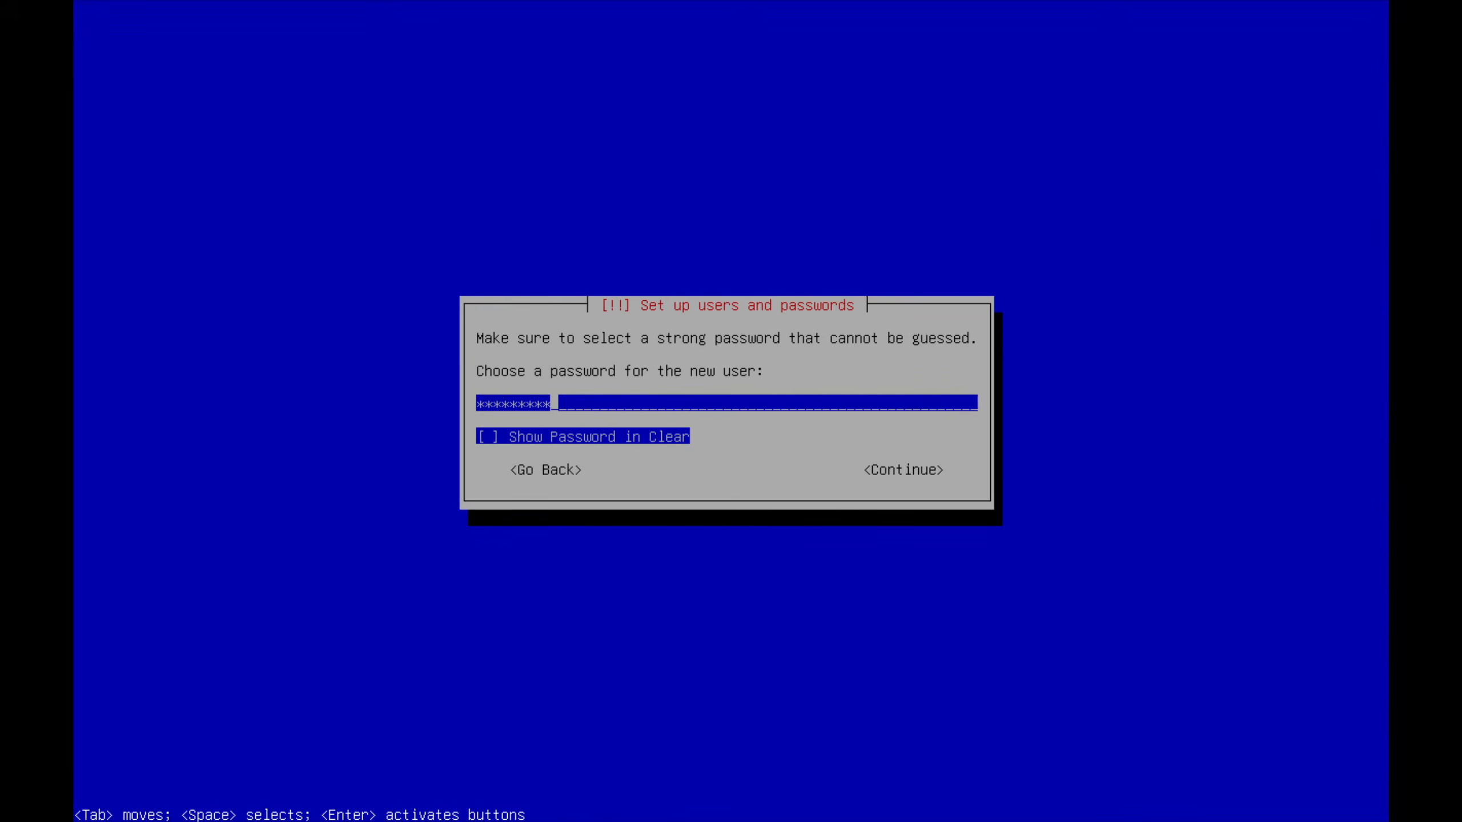
{"action": "key", "text": "Return"}
{"action": "type", "text": "*********"}
{"action": "key", "text": "Return"}
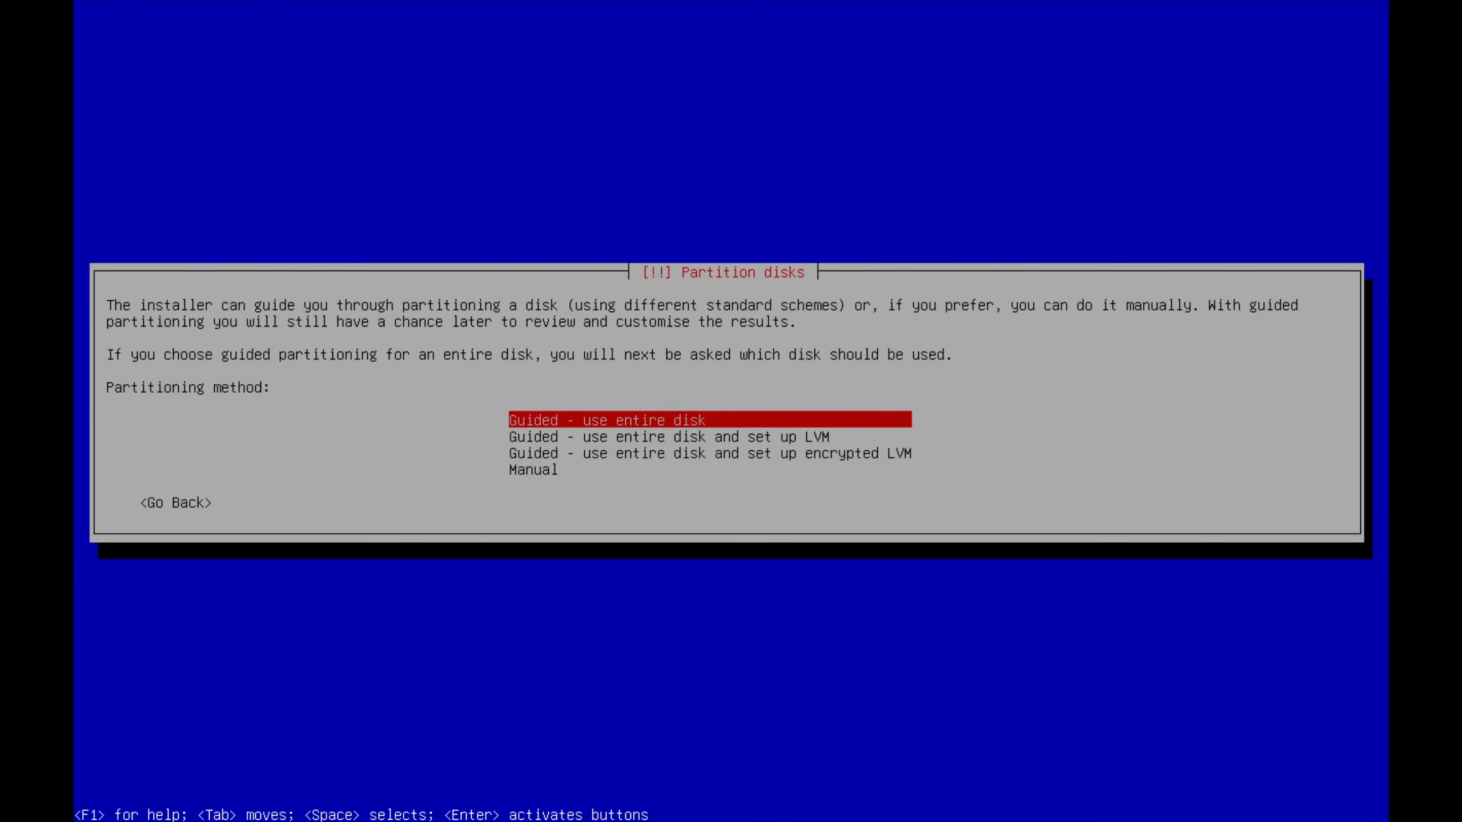
Step: Set up guided partitioning of the entire Virtual disk 1 (vda) with all files in one partition
{"action": "key", "text": "Return"}
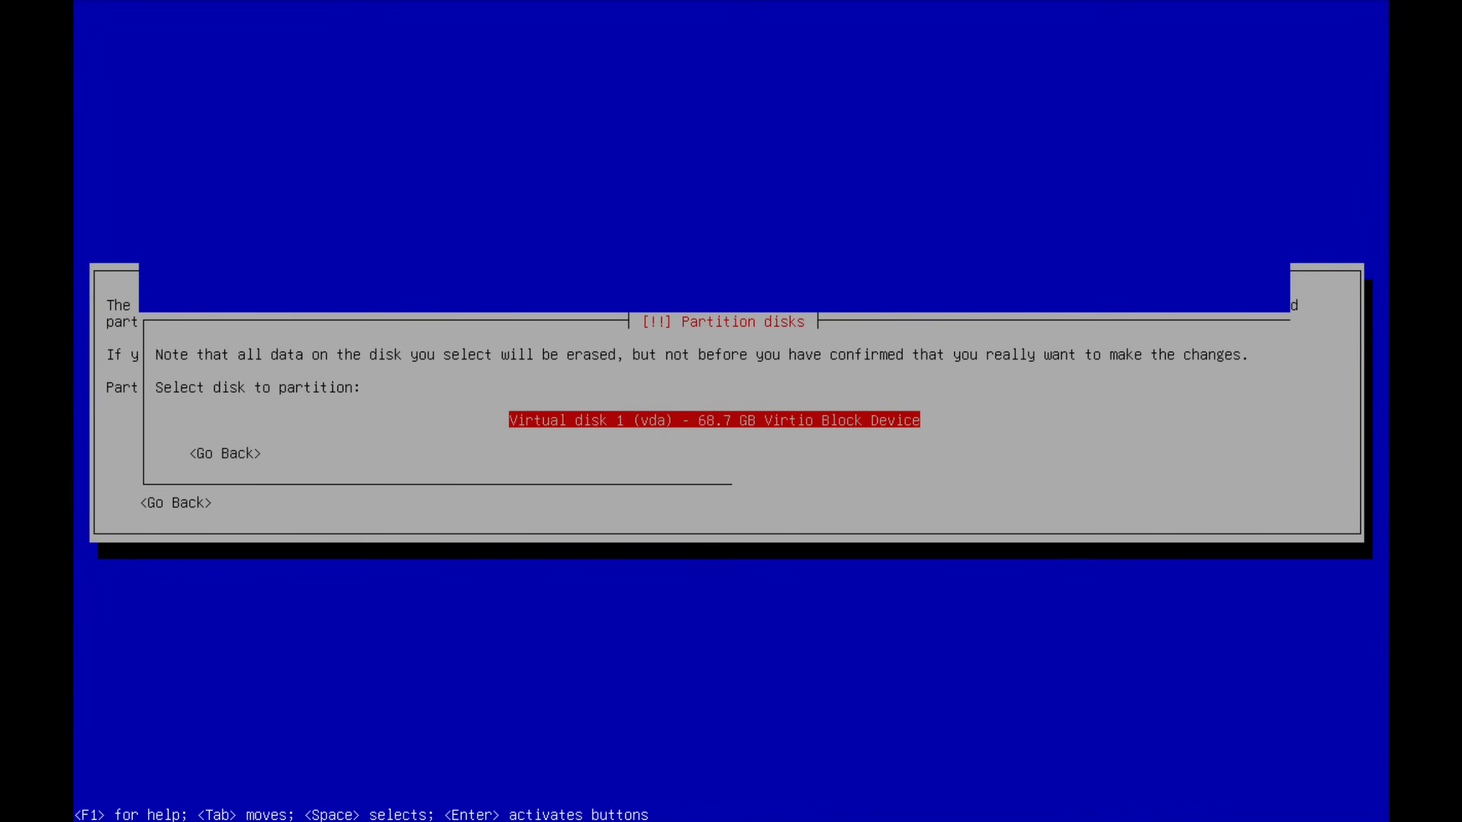
{"action": "key", "text": "Return"}
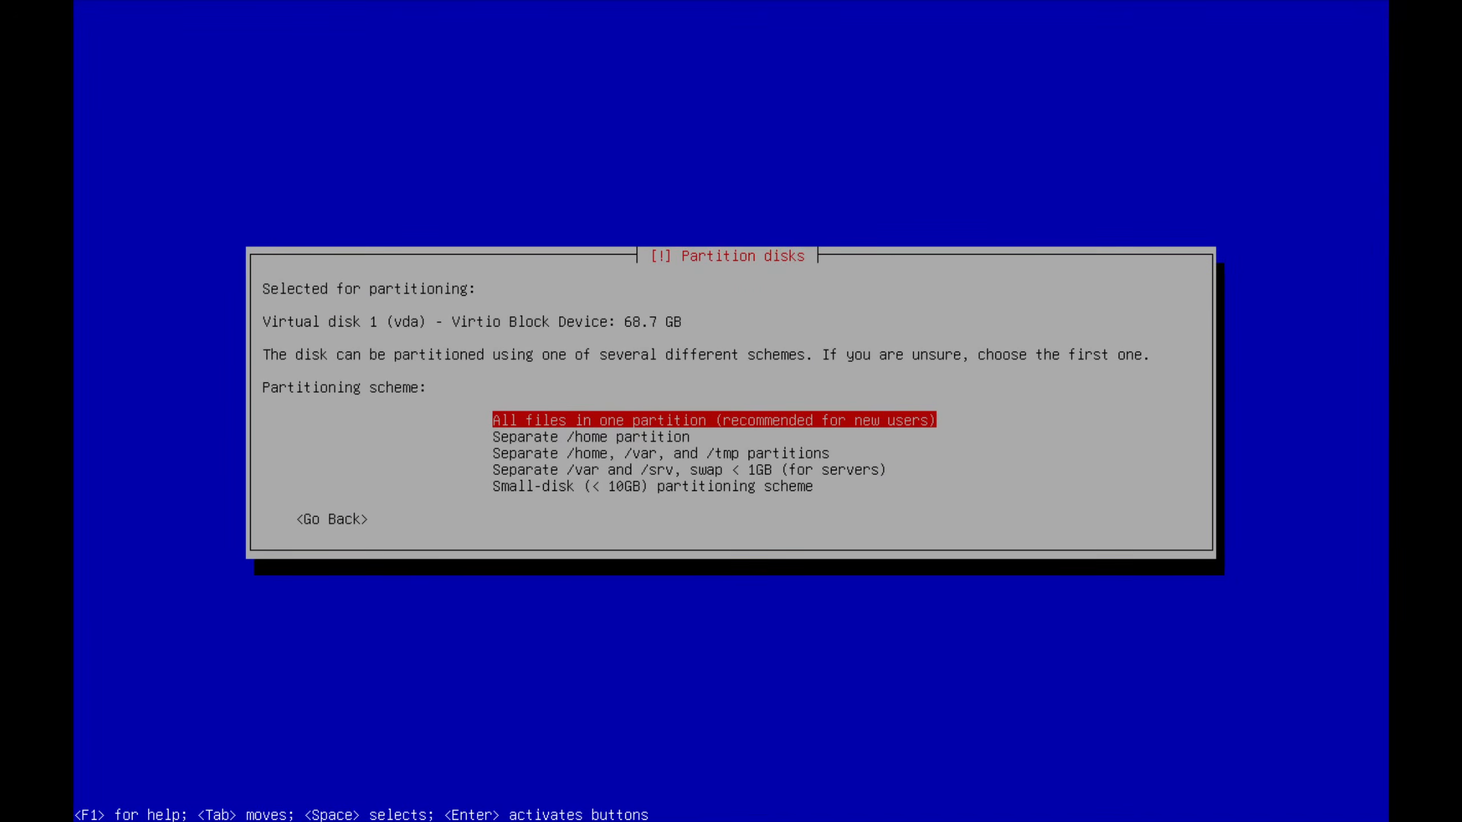
{"action": "key", "text": "Down"}
{"action": "key", "text": "Down"}
{"action": "key", "text": "Down"}
{"action": "key", "text": "Down"}
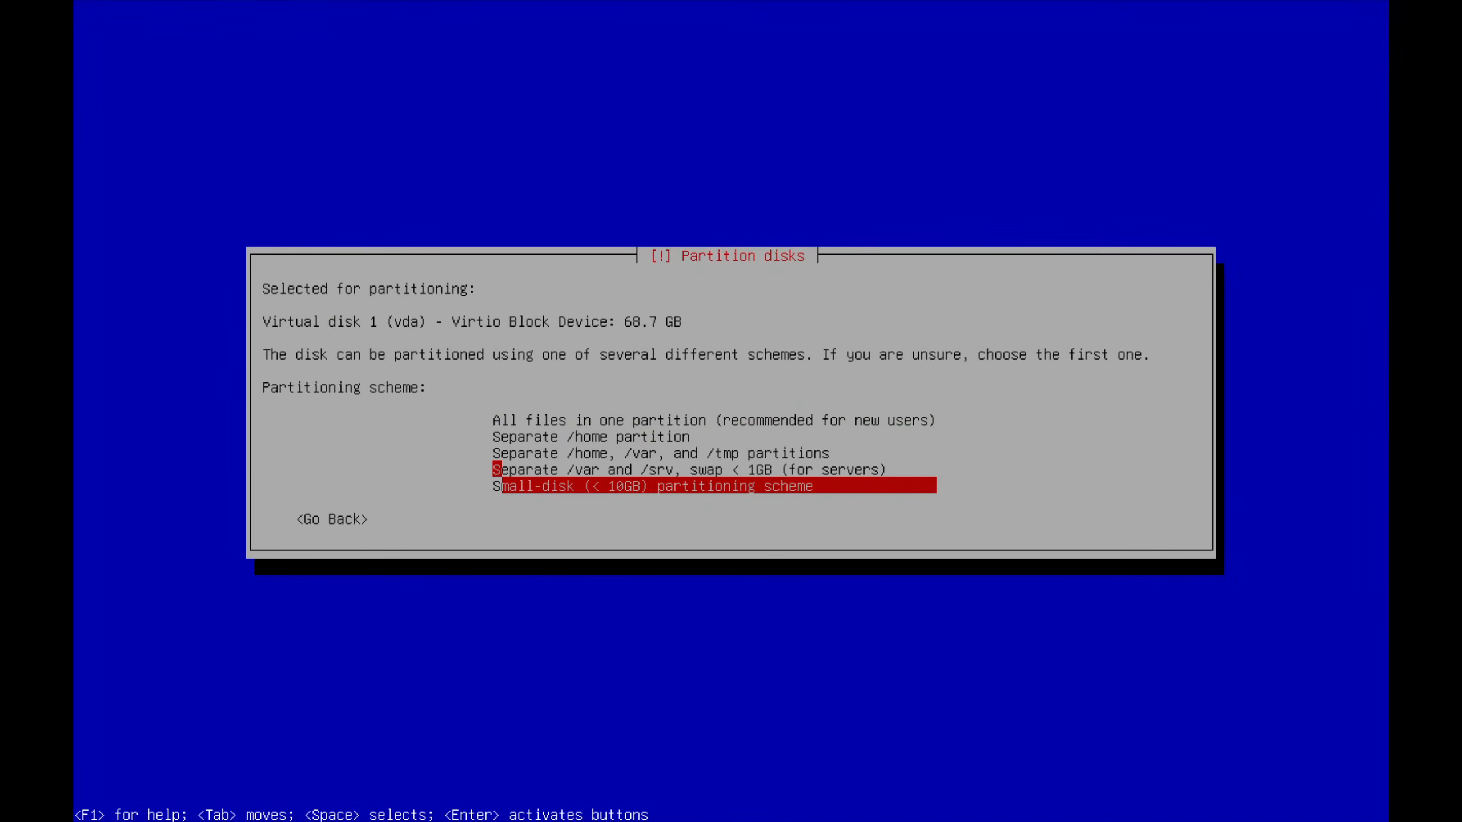
{"action": "key", "text": "Up"}
{"action": "key", "text": "Up"}
{"action": "key", "text": "Up"}
{"action": "key", "text": "Up"}
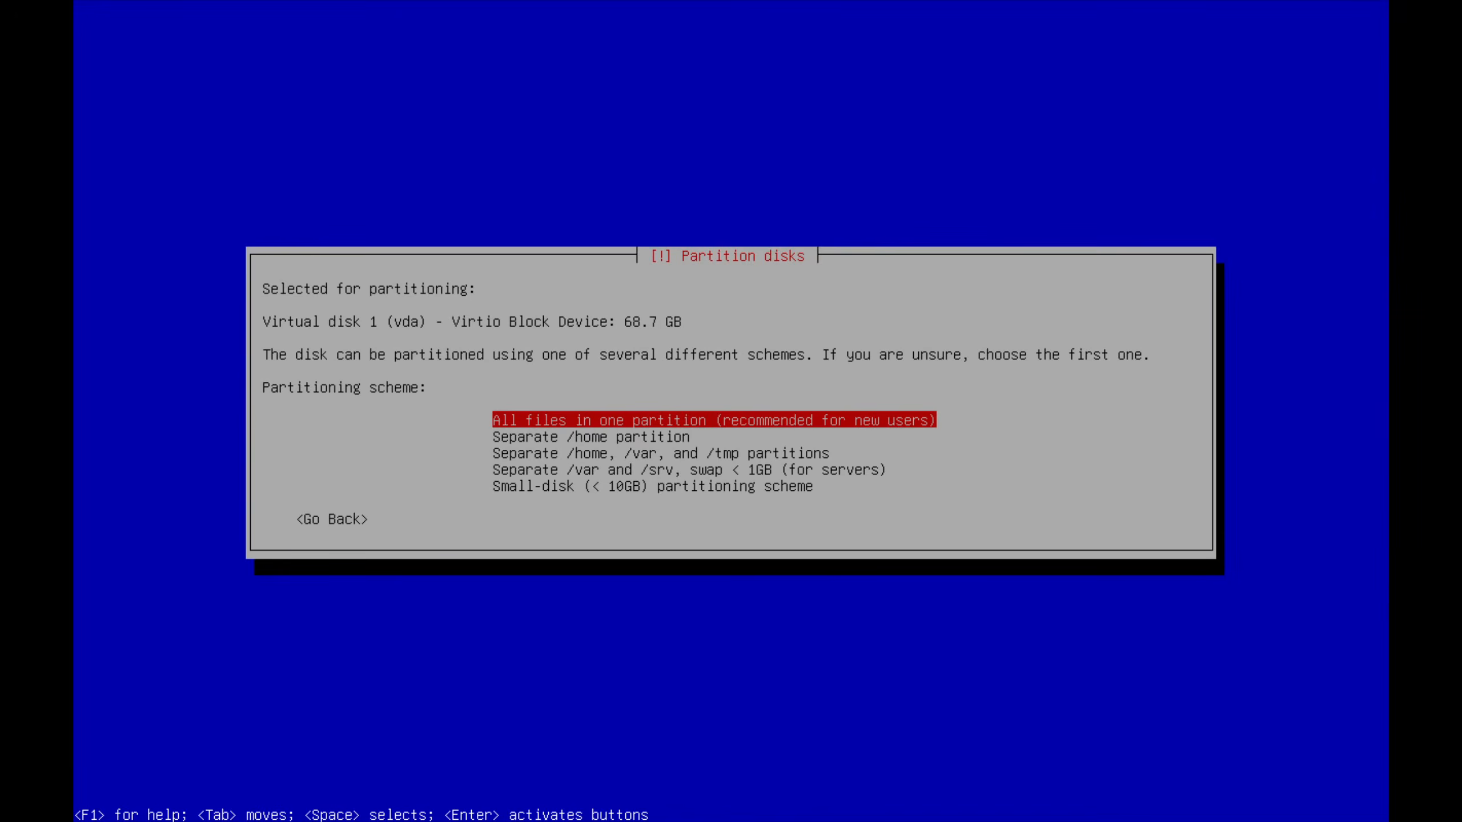
{"action": "key", "text": "Down"}
{"action": "key", "text": "Up"}
{"action": "key", "text": "Down"}
{"action": "key", "text": "Up"}
{"action": "key", "text": "Down"}
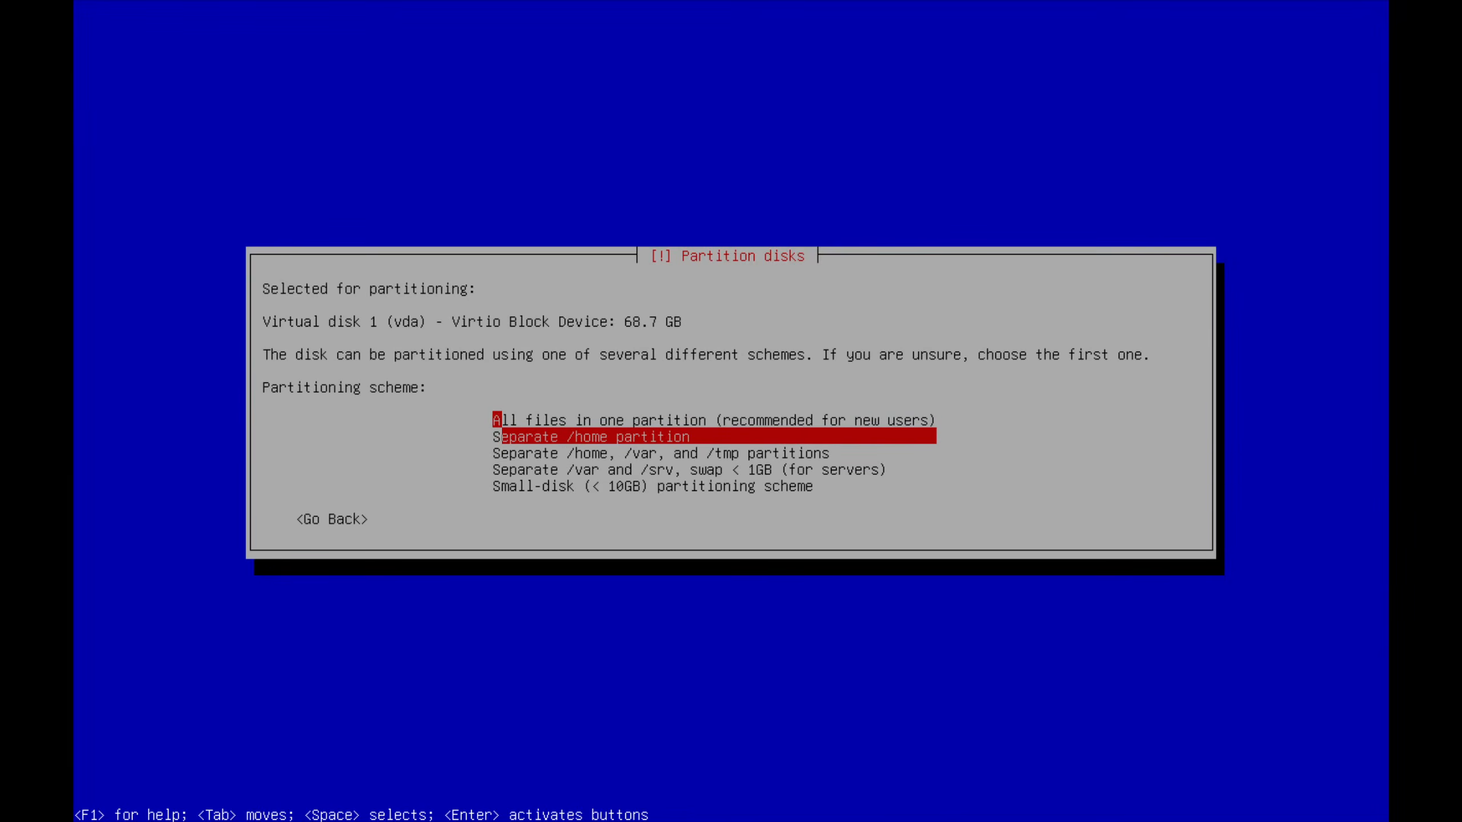
{"action": "key", "text": "Return"}
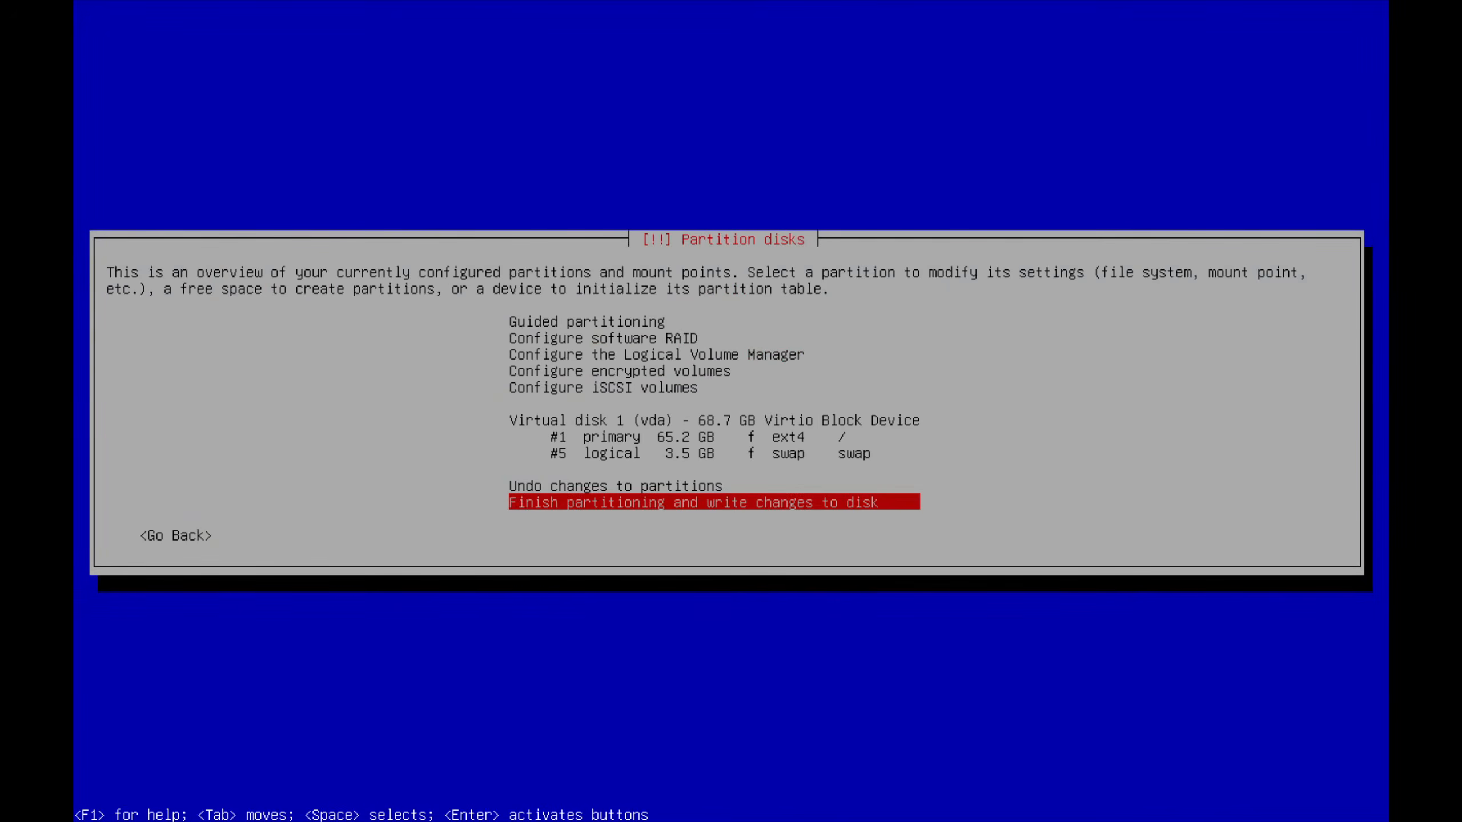
Step: Examine the root and swap partitions in the overview of the proposed disk layout
{"action": "key", "text": "Up"}
{"action": "key", "text": "Up"}
{"action": "key", "text": "Up"}
{"action": "key", "text": "Down"}
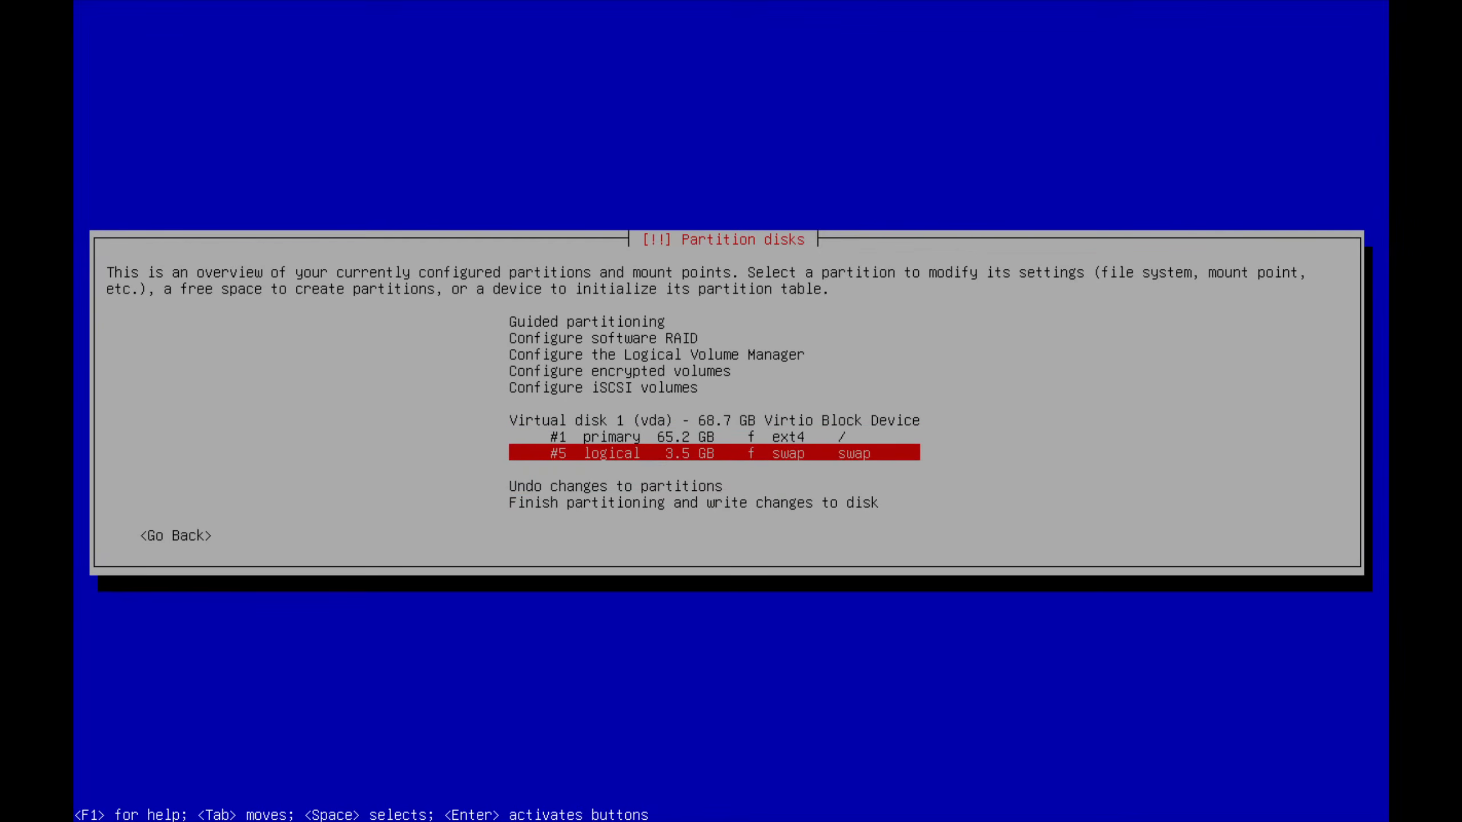
{"action": "key", "text": "Up"}
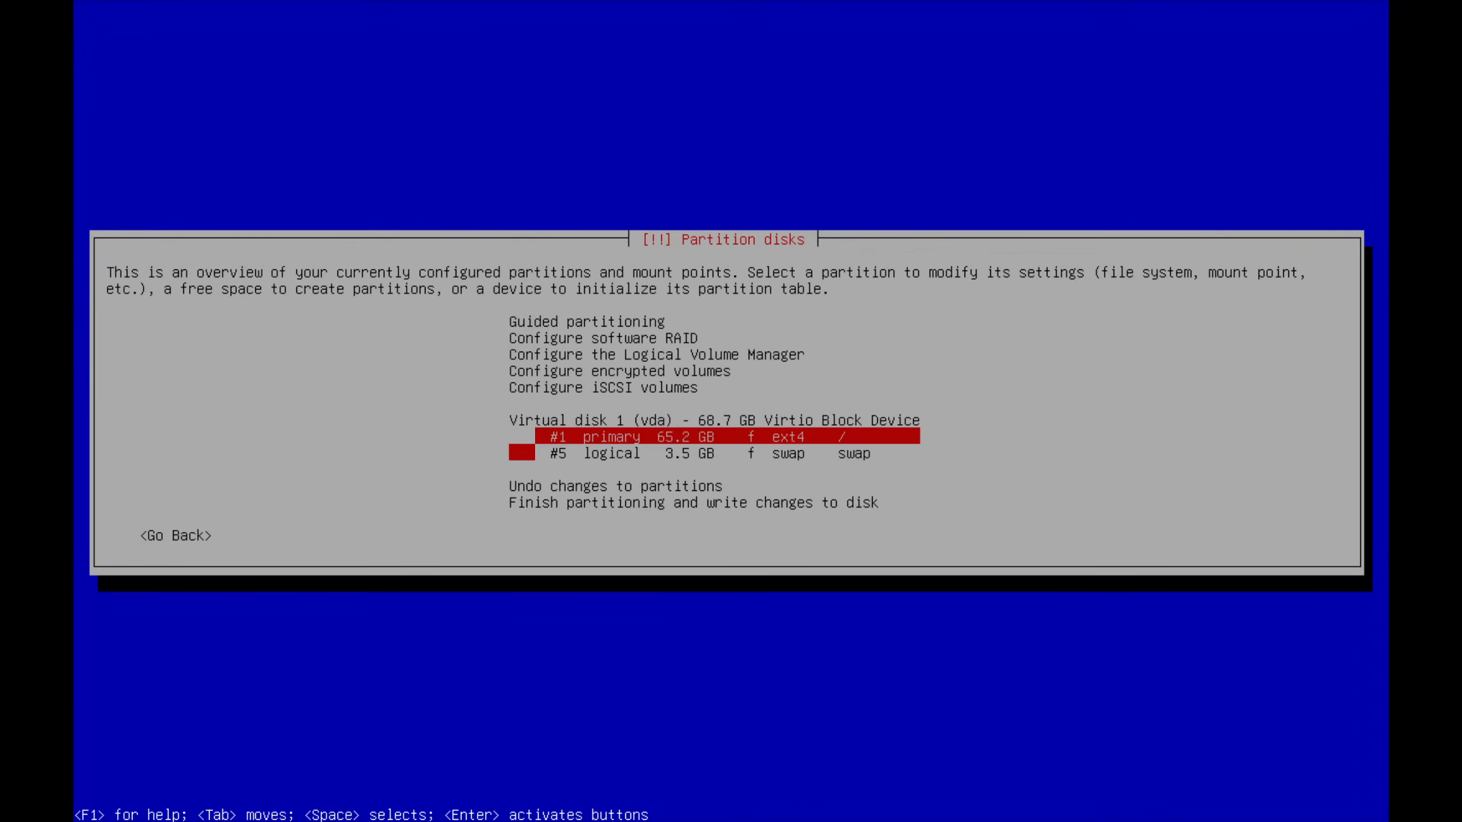
{"action": "key", "text": "Down"}
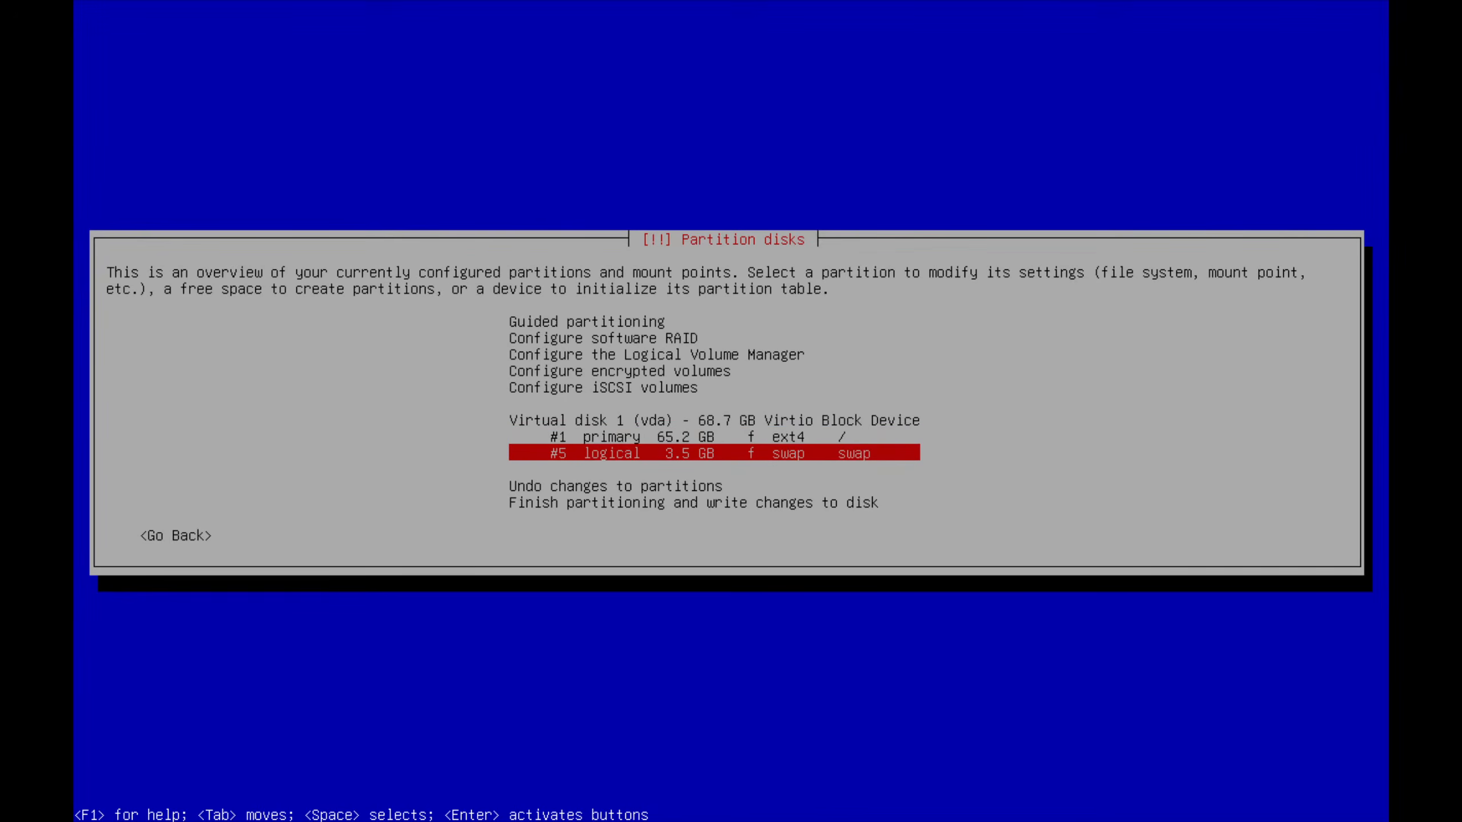
{"action": "key", "text": "Up"}
{"action": "key", "text": "Down"}
{"action": "key", "text": "Up"}
{"action": "key", "text": "Up"}
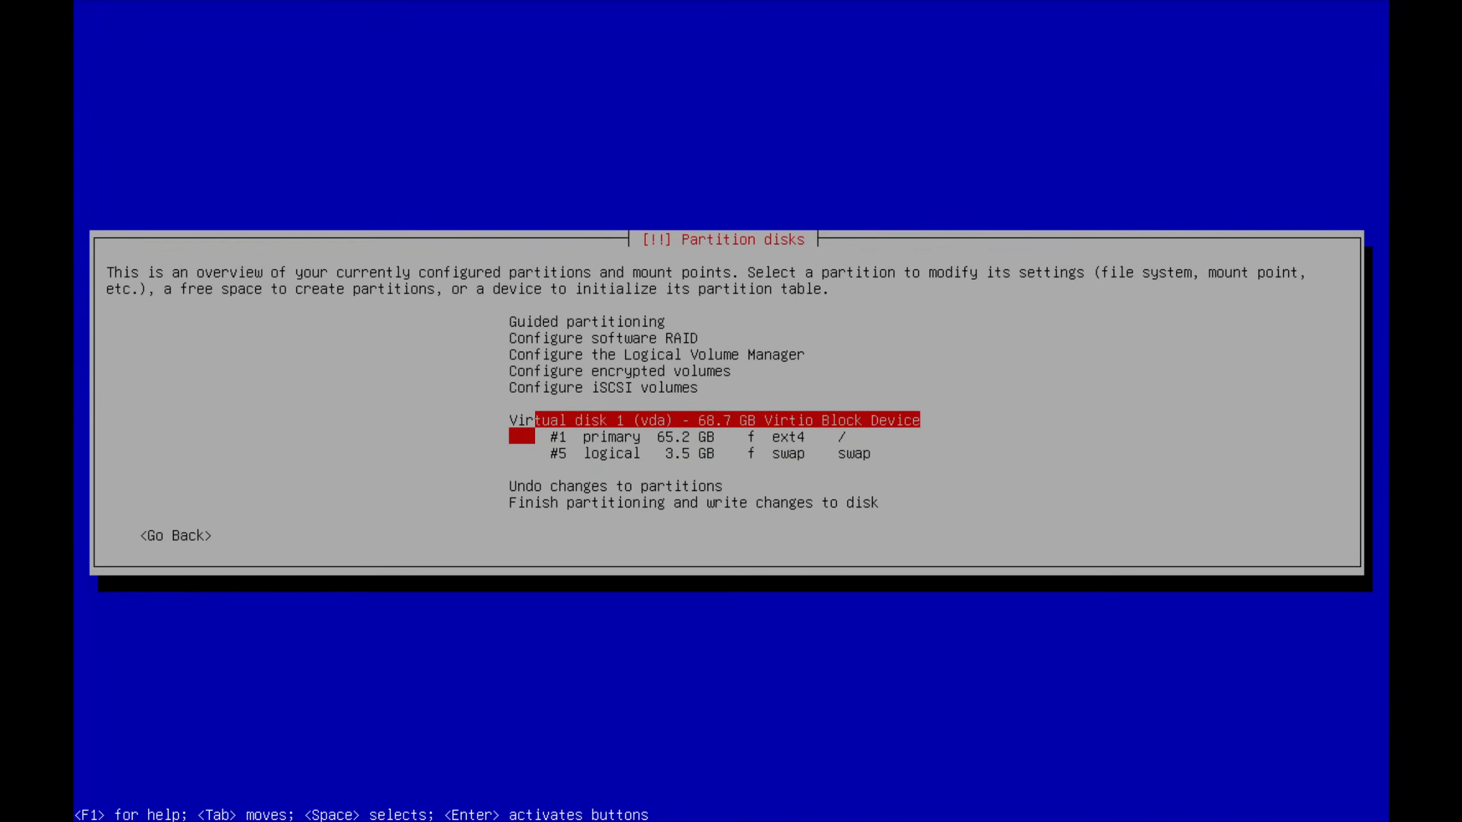
{"action": "key", "text": "Down"}
{"action": "key", "text": "Down"}
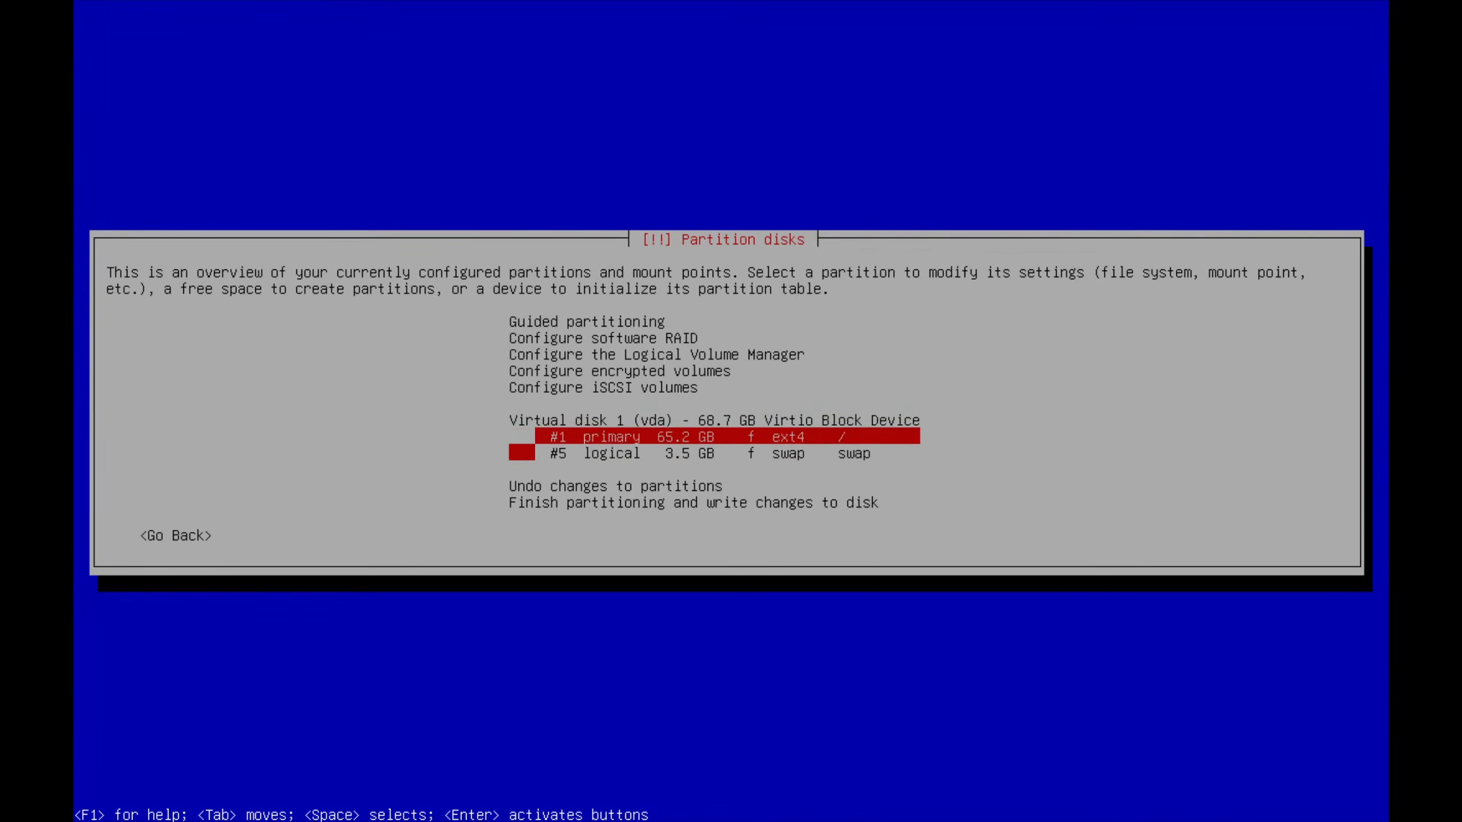
Step: Finish partitioning and agree to write the changes to the virtual disk
{"action": "key", "text": "Down"}
{"action": "key", "text": "Down"}
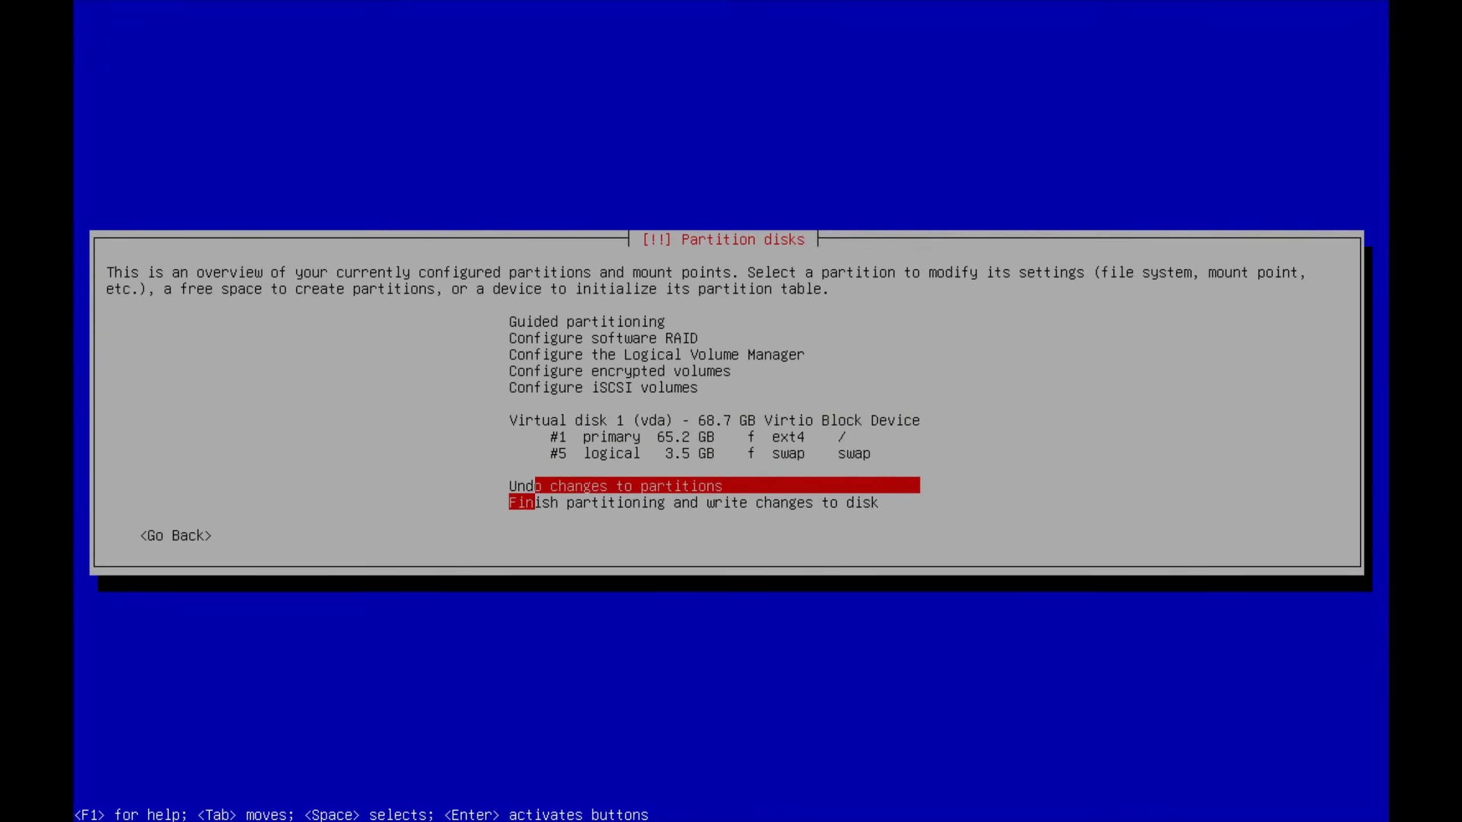
{"action": "key", "text": "Return"}
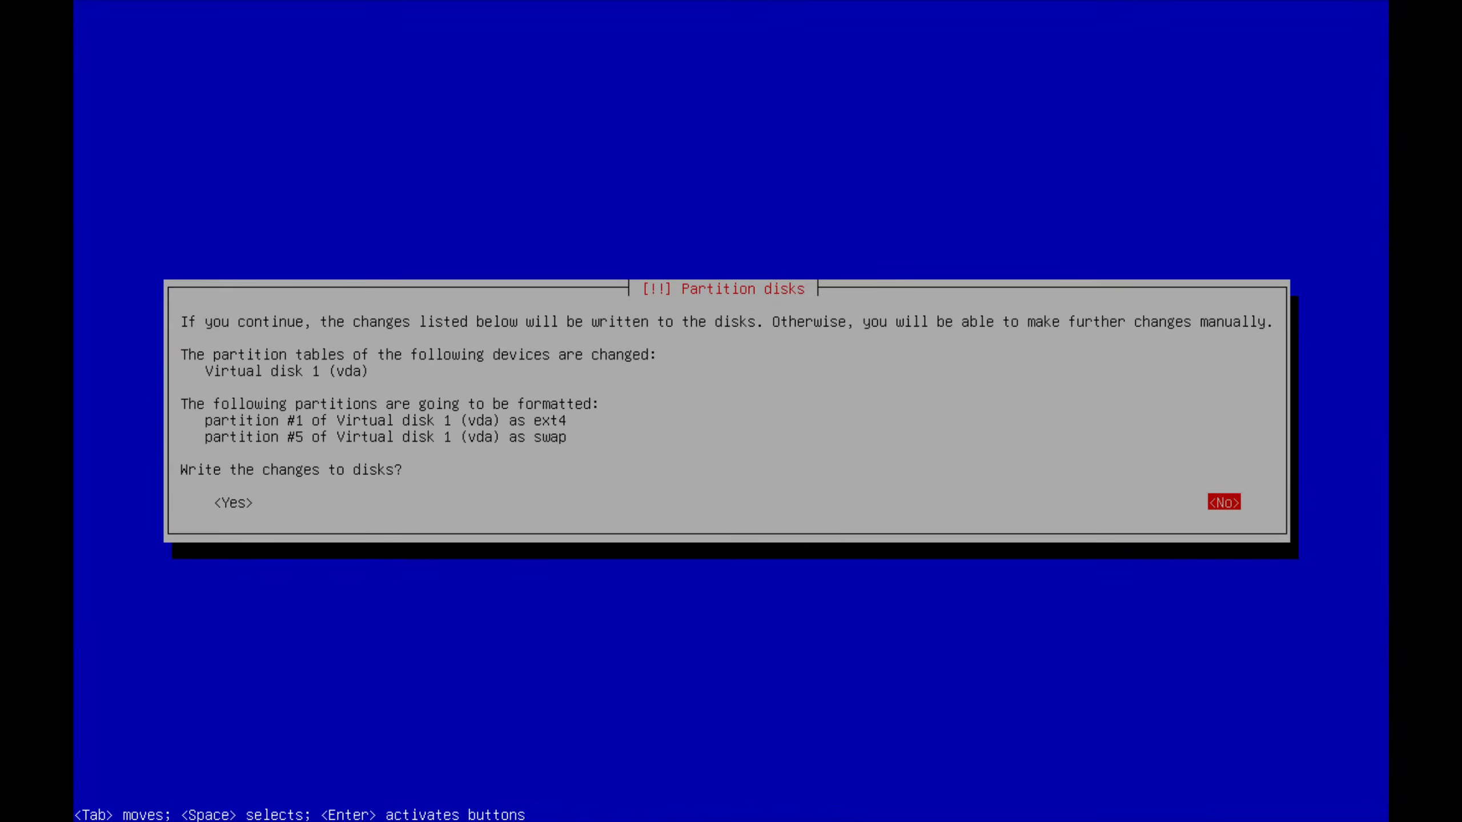
{"action": "key", "text": "Tab"}
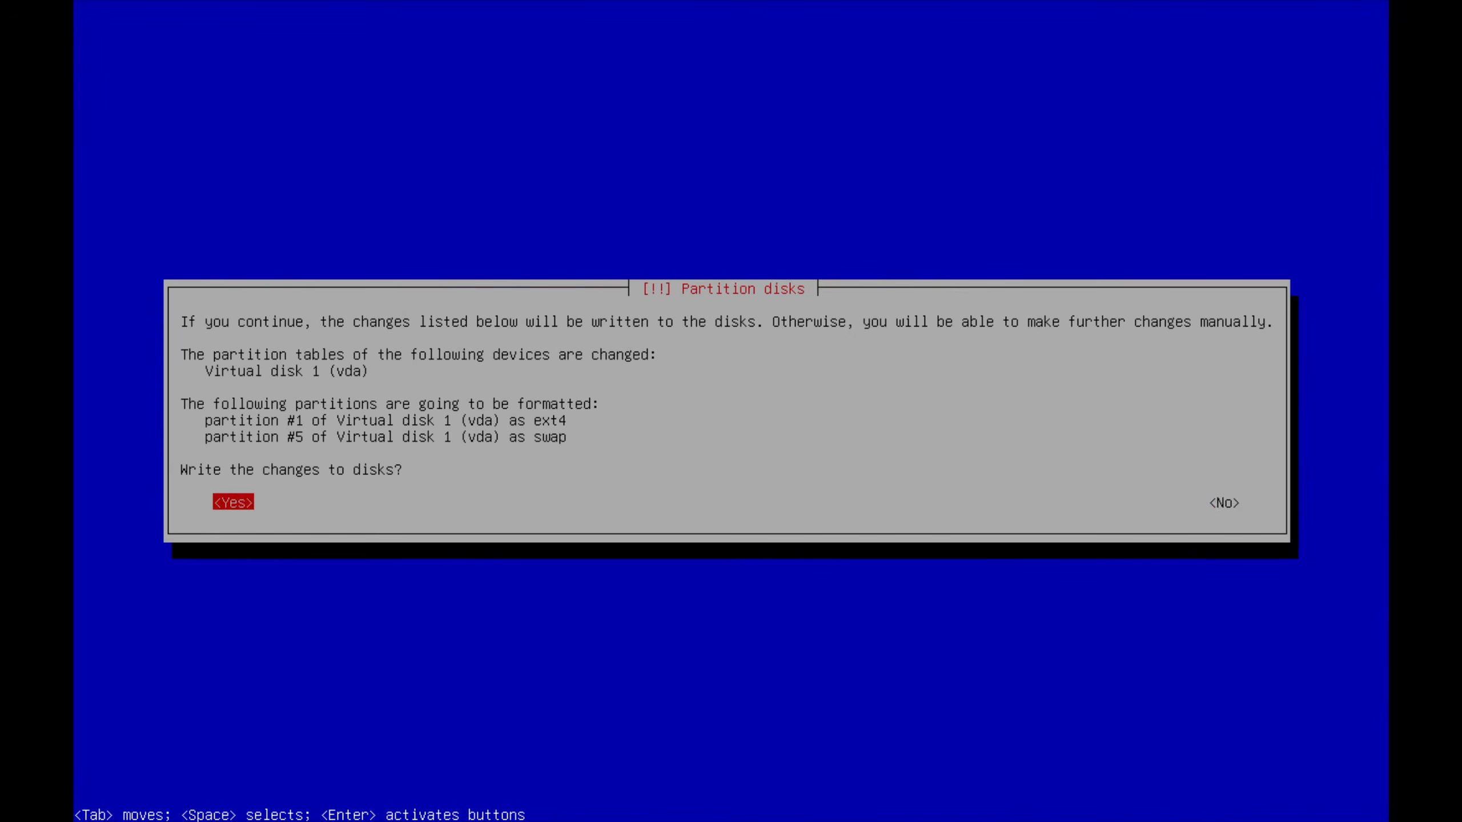
{"action": "key", "text": "Return"}
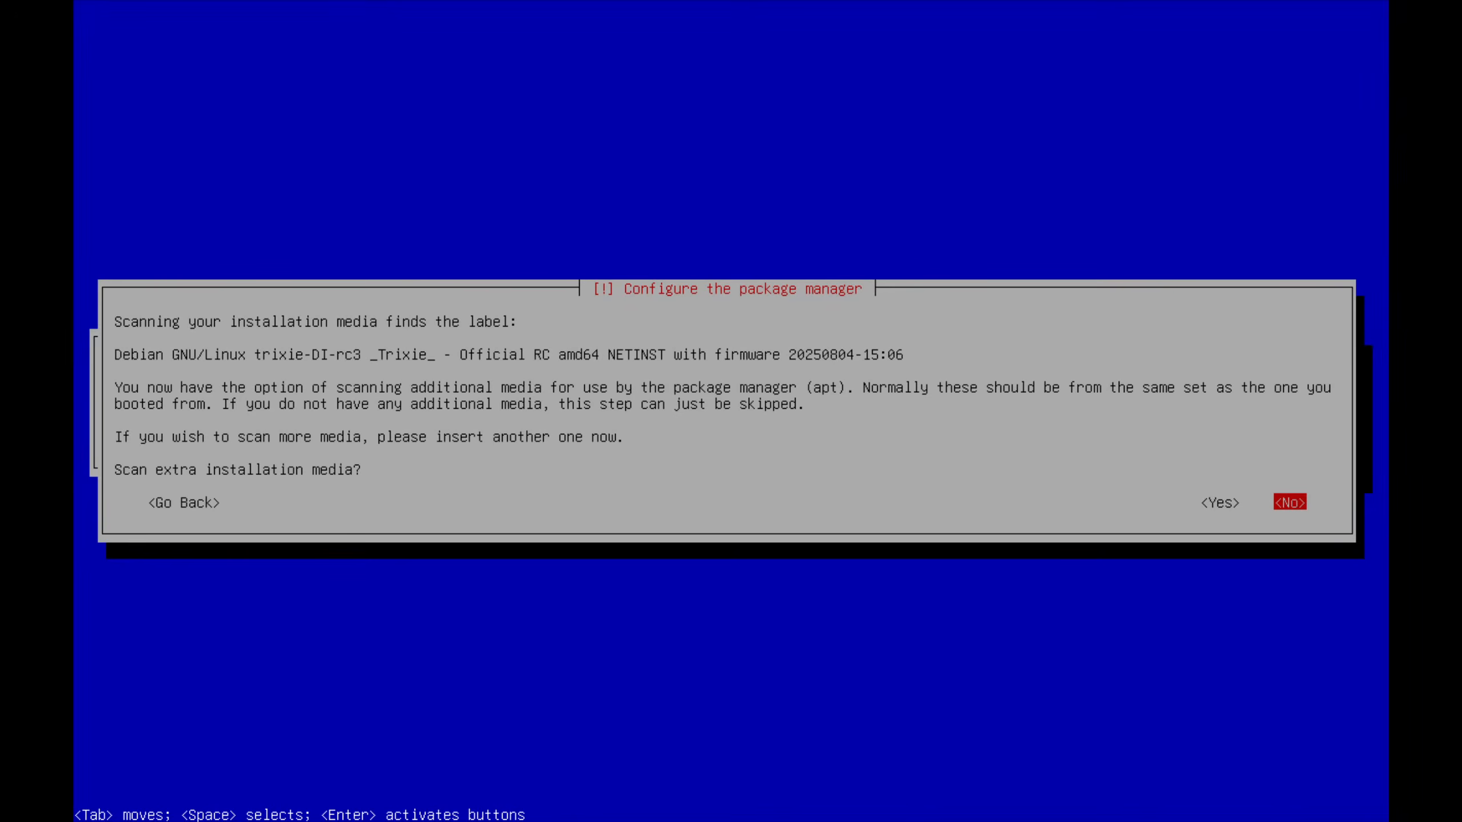
Step: Skip scanning extra installation media and choose Norway as the Debian archive mirror country
{"action": "key", "text": "Left"}
{"action": "key", "text": "Return"}
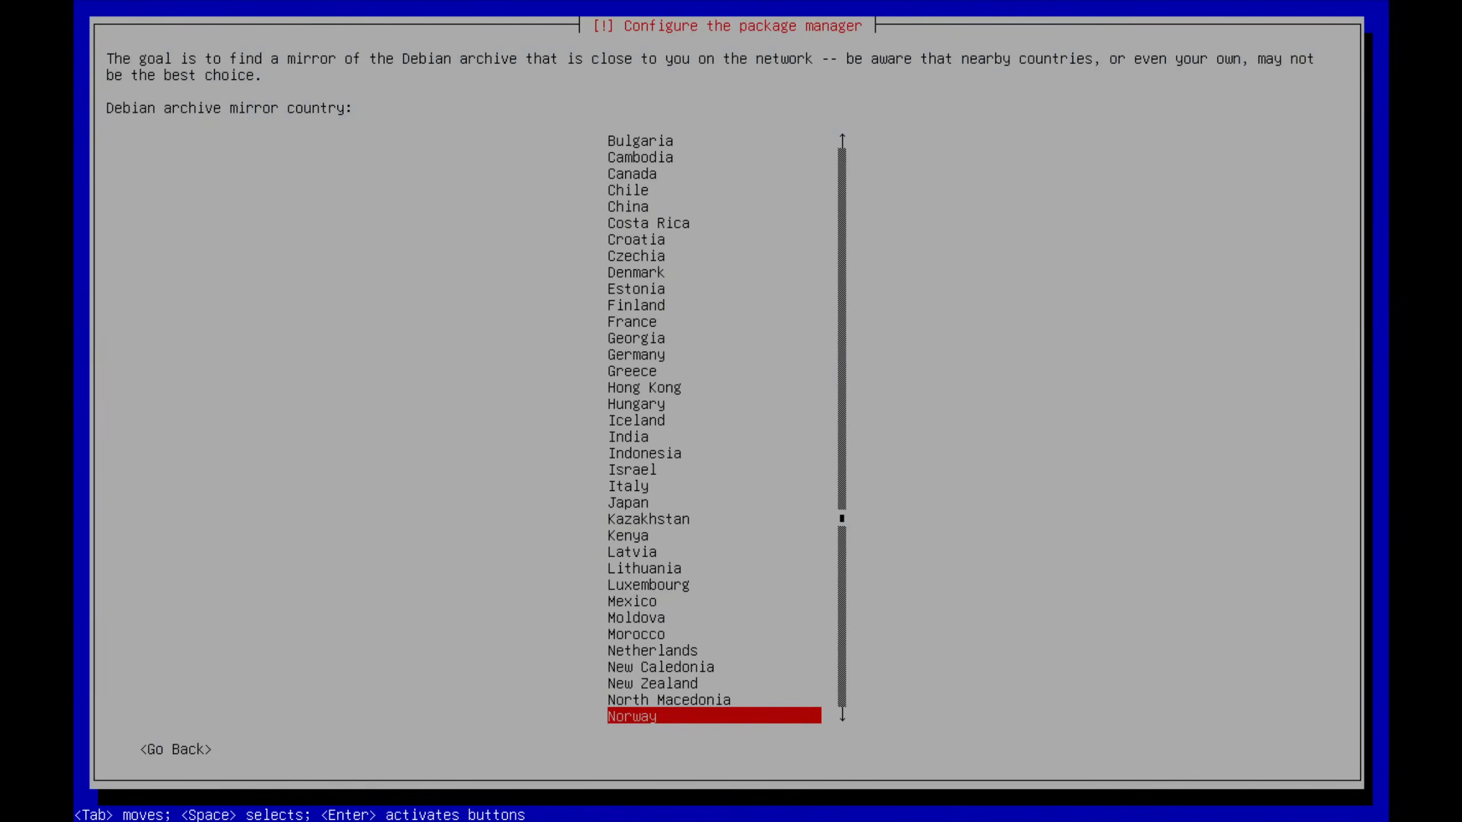
{"action": "key", "text": "Return"}
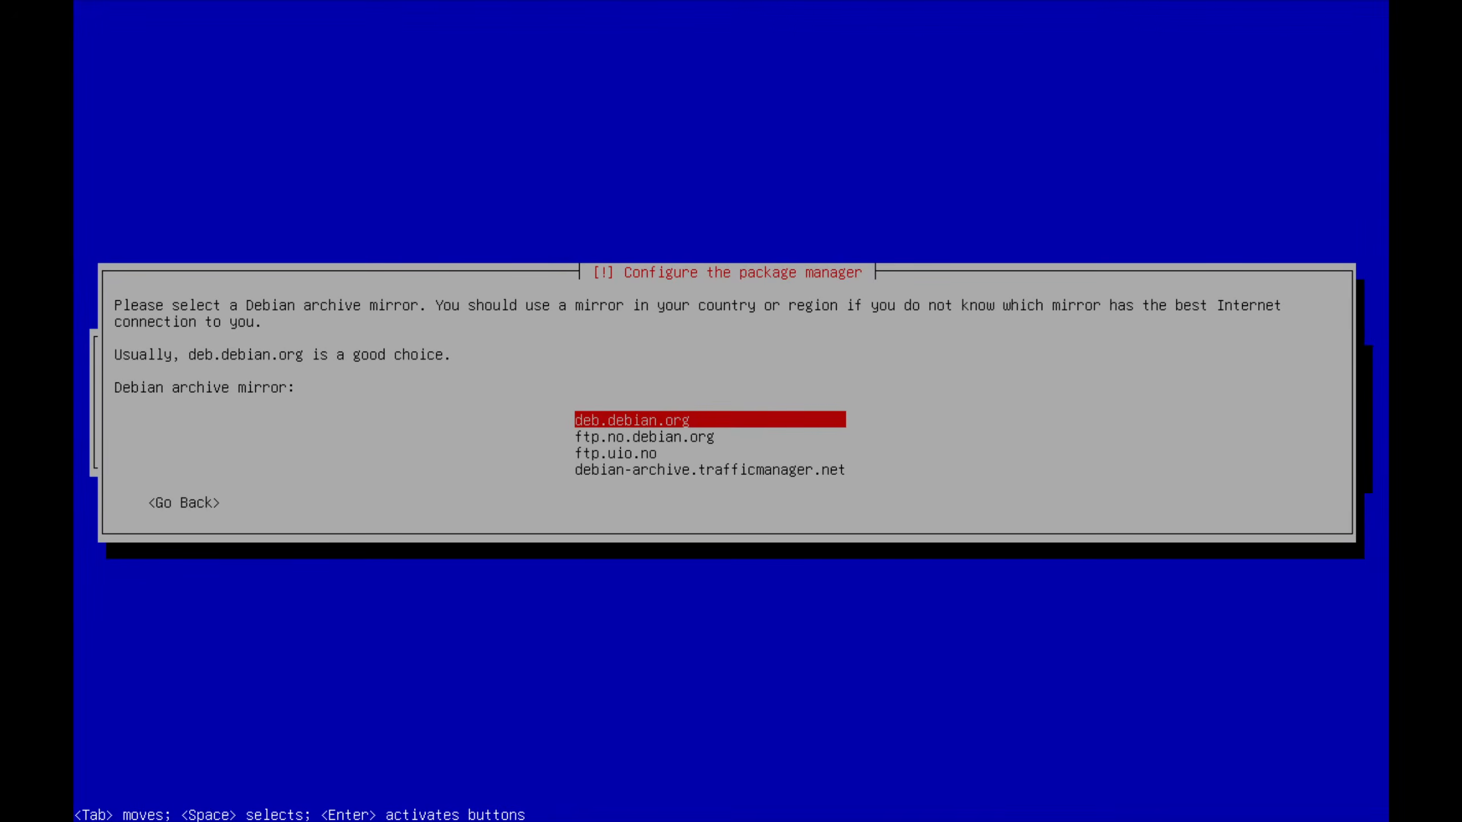
Step: Look through the available archive mirrors and choose deb.debian.org for the package manager
{"action": "key", "text": "Down"}
{"action": "key", "text": "Down"}
{"action": "key", "text": "Up"}
{"action": "key", "text": "Down"}
{"action": "key", "text": "Down"}
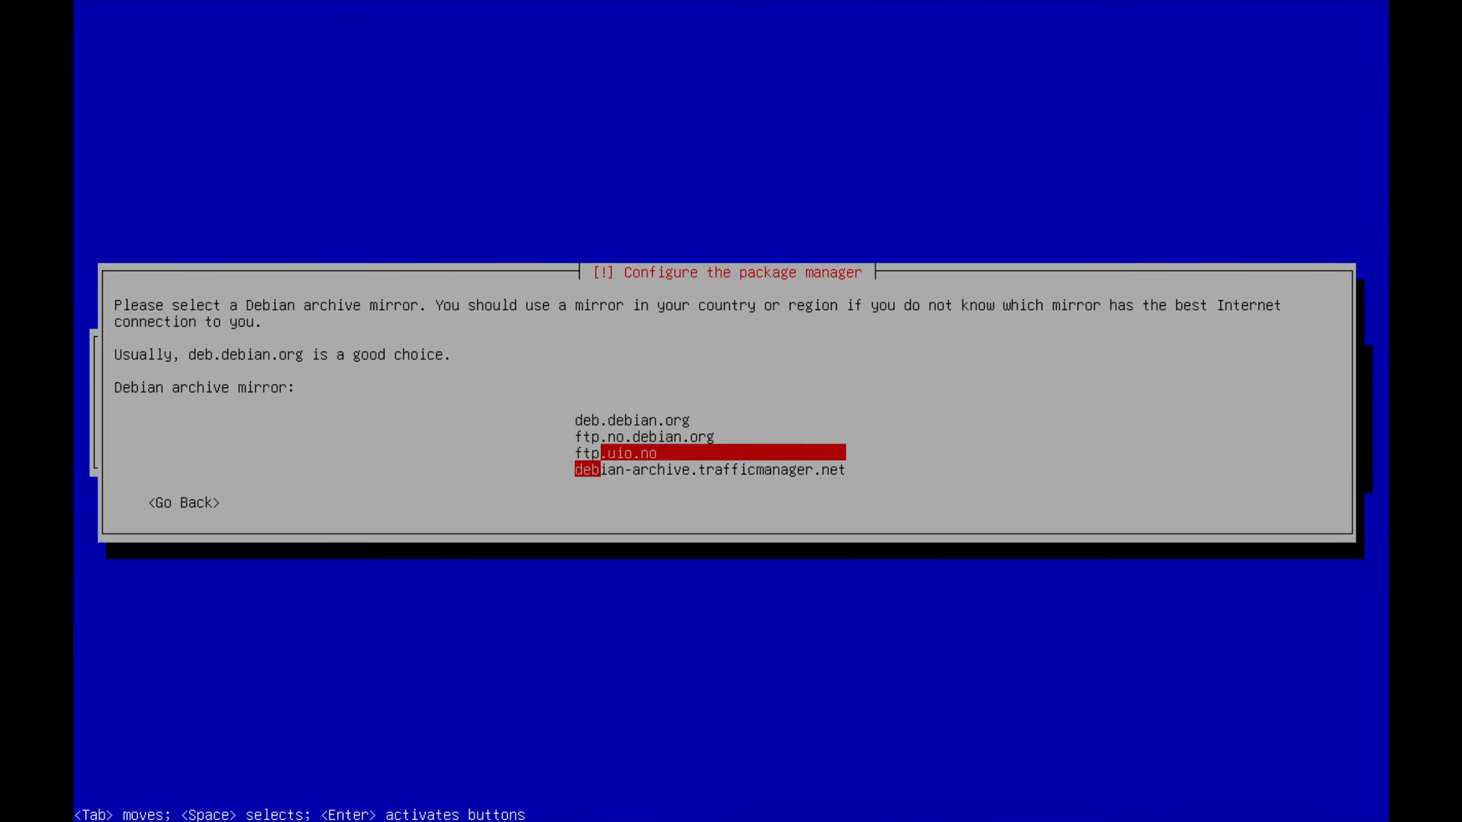
{"action": "key", "text": "Up"}
{"action": "key", "text": "Up"}
{"action": "key", "text": "Up"}
{"action": "key", "text": "Return"}
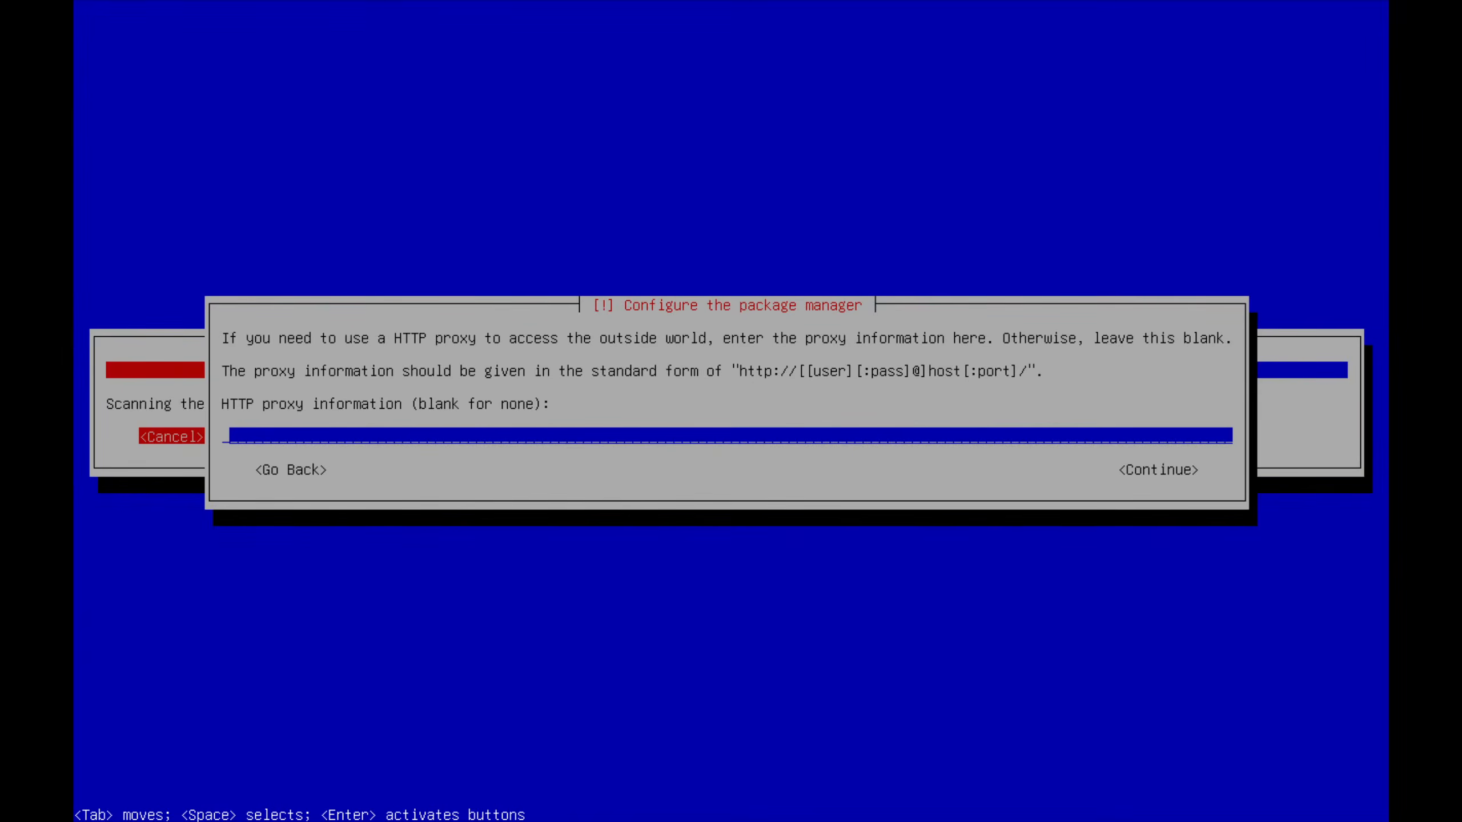
Step: Leave the HTTP proxy information blank and decline participation in the package usage survey
{"action": "key", "text": "Return"}
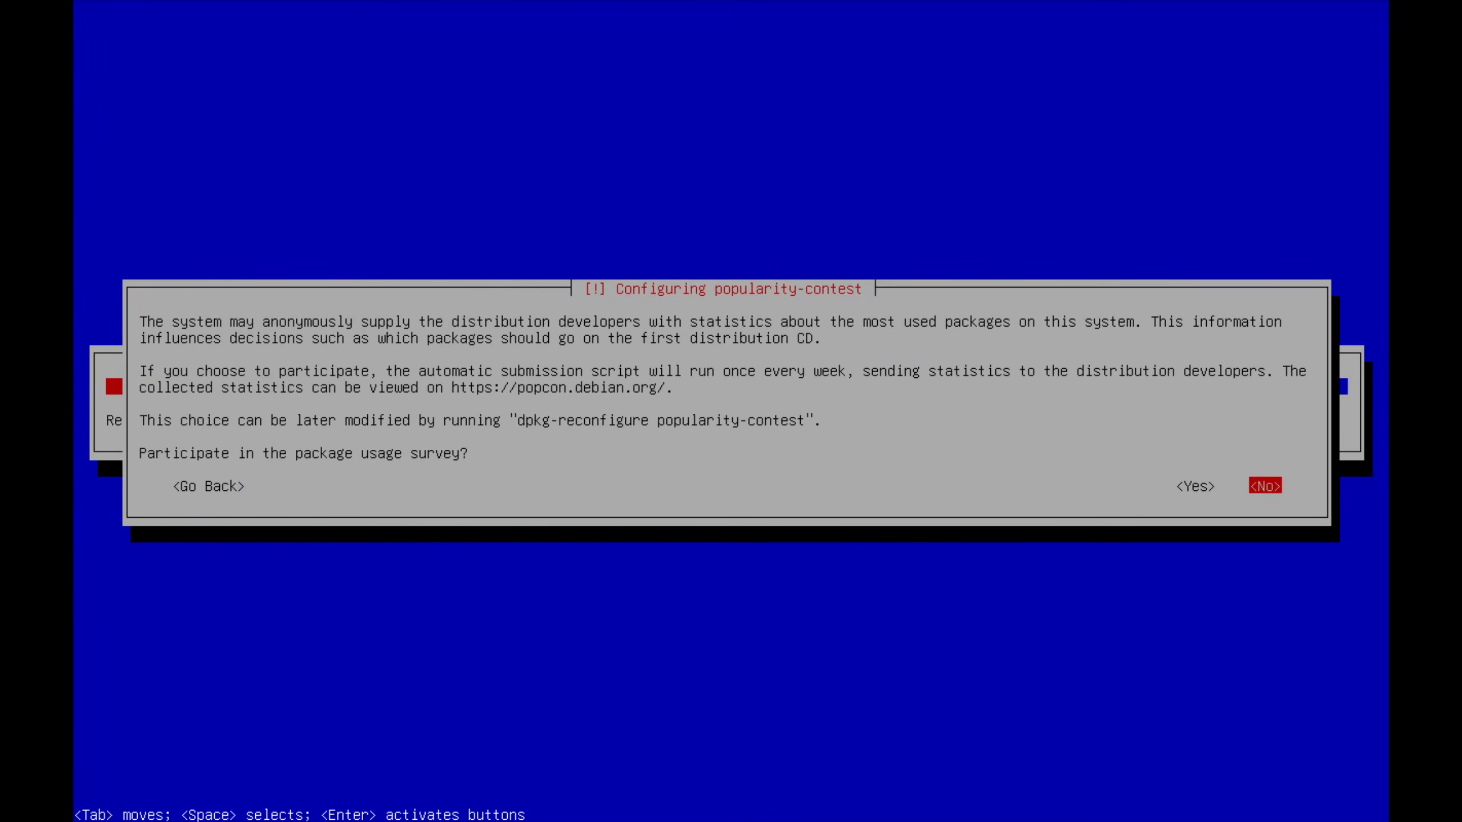
{"action": "key", "text": "Return"}
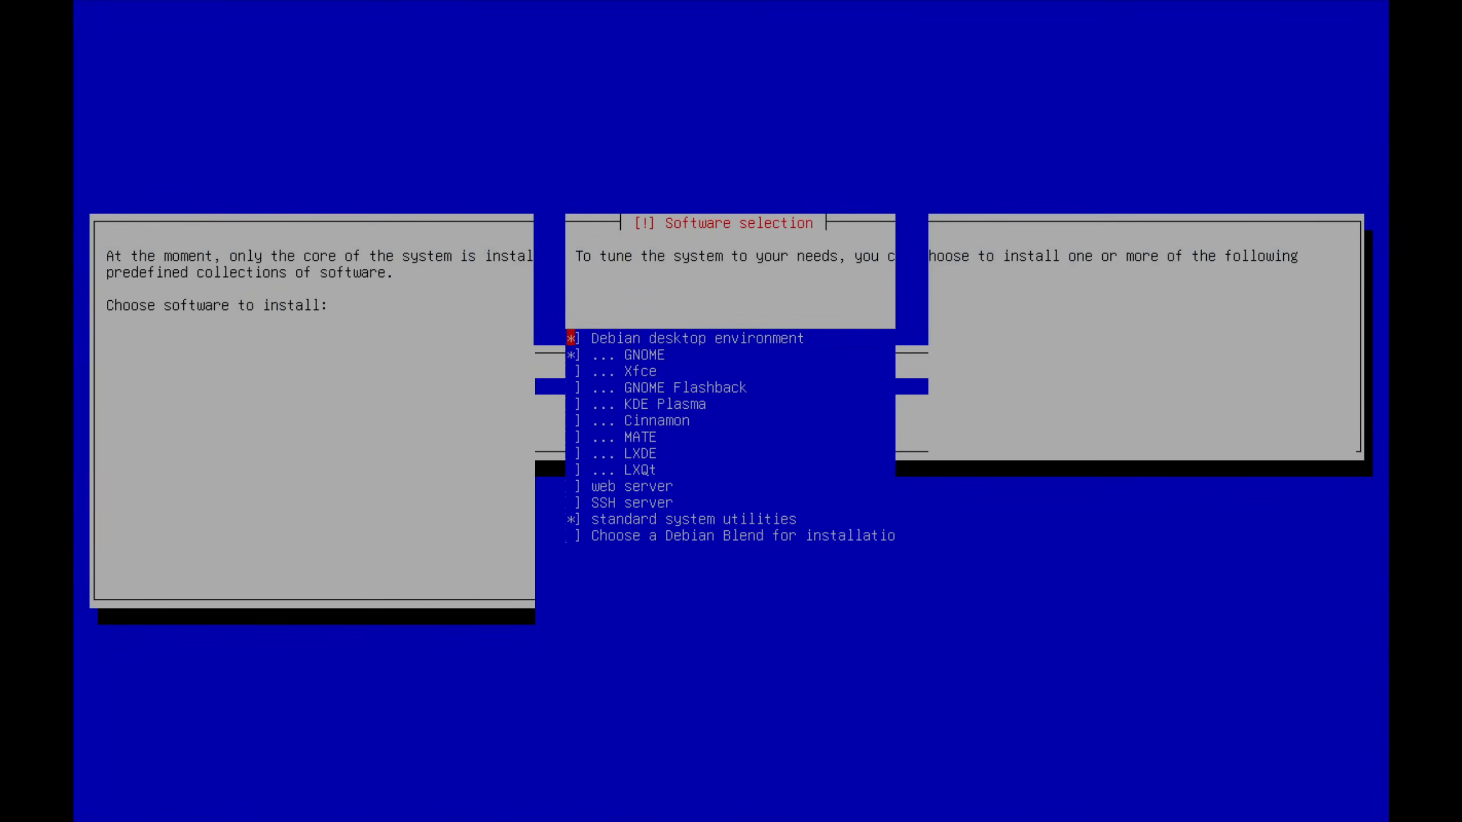
Step: Examine the desktop environments, server options and utilities offered in the software selection
{"action": "key", "text": "Down"}
{"action": "key", "text": "Down"}
{"action": "key", "text": "Up"}
{"action": "key", "text": "Up"}
{"action": "key", "text": "Down"}
{"action": "key", "text": "Up"}
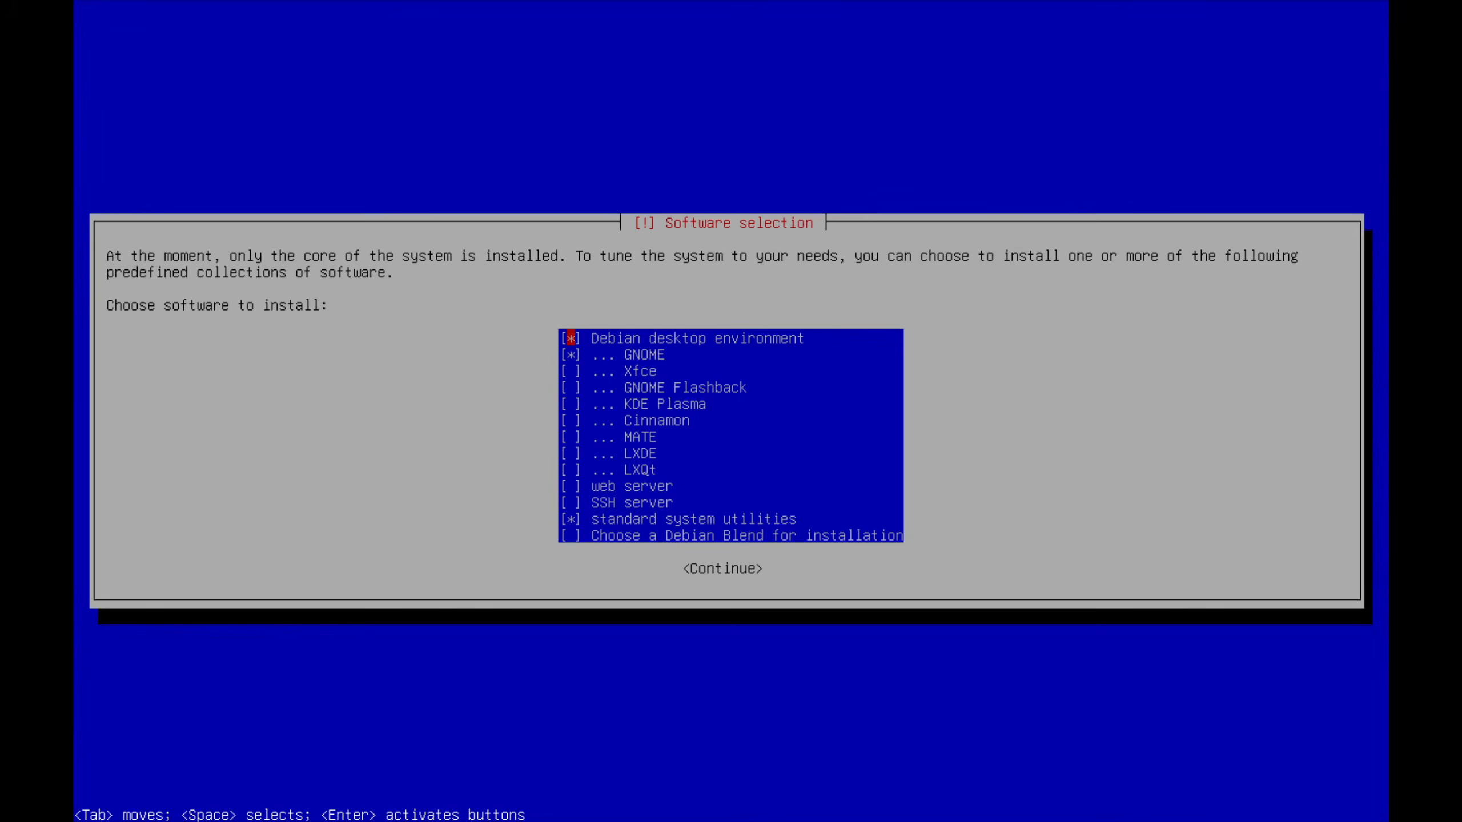
{"action": "key", "text": "Down"}
{"action": "key", "text": "Up"}
{"action": "key", "text": "Down"}
{"action": "key", "text": "Up"}
{"action": "key", "text": "Down"}
{"action": "key", "text": "Up"}
{"action": "key", "text": "Down"}
{"action": "key", "text": "Down"}
{"action": "key", "text": "Down"}
{"action": "key", "text": "Down"}
{"action": "key", "text": "Down"}
{"action": "key", "text": "Down"}
{"action": "key", "text": "Down"}
{"action": "key", "text": "Down"}
{"action": "key", "text": "Down"}
{"action": "key", "text": "Down"}
{"action": "key", "text": "Down"}
{"action": "key", "text": "Down"}
{"action": "key", "text": "Up"}
{"action": "key", "text": "Up"}
{"action": "key", "text": "Up"}
{"action": "key", "text": "Up"}
{"action": "key", "text": "Up"}
{"action": "key", "text": "Up"}
{"action": "key", "text": "Up"}
{"action": "key", "text": "Up"}
{"action": "key", "text": "Up"}
{"action": "key", "text": "Up"}
{"action": "key", "text": "Up"}
{"action": "key", "text": "Down"}
{"action": "key", "text": "Down"}
{"action": "key", "text": "Down"}
{"action": "key", "text": "Down"}
{"action": "key", "text": "Down"}
{"action": "key", "text": "Down"}
{"action": "key", "text": "Down"}
{"action": "key", "text": "Down"}
{"action": "key", "text": "Down"}
{"action": "key", "text": "Down"}
{"action": "key", "text": "Down"}
{"action": "key", "text": "Up"}
{"action": "key", "text": "Up"}
{"action": "key", "text": "Up"}
{"action": "key", "text": "Up"}
{"action": "key", "text": "Up"}
{"action": "key", "text": "Up"}
{"action": "key", "text": "Up"}
{"action": "key", "text": "Up"}
{"action": "key", "text": "Up"}
Step: Keep the Debian desktop environment, GNOME and standard system utilities selected and start installing the software
{"action": "key", "text": "Down"}
{"action": "key", "text": "Down"}
{"action": "key", "text": "Down"}
{"action": "key", "text": "Down"}
{"action": "key", "text": "Down"}
{"action": "key", "text": "Down"}
{"action": "key", "text": "Down"}
{"action": "key", "text": "Down"}
{"action": "key", "text": "Down"}
{"action": "key", "text": "Tab"}
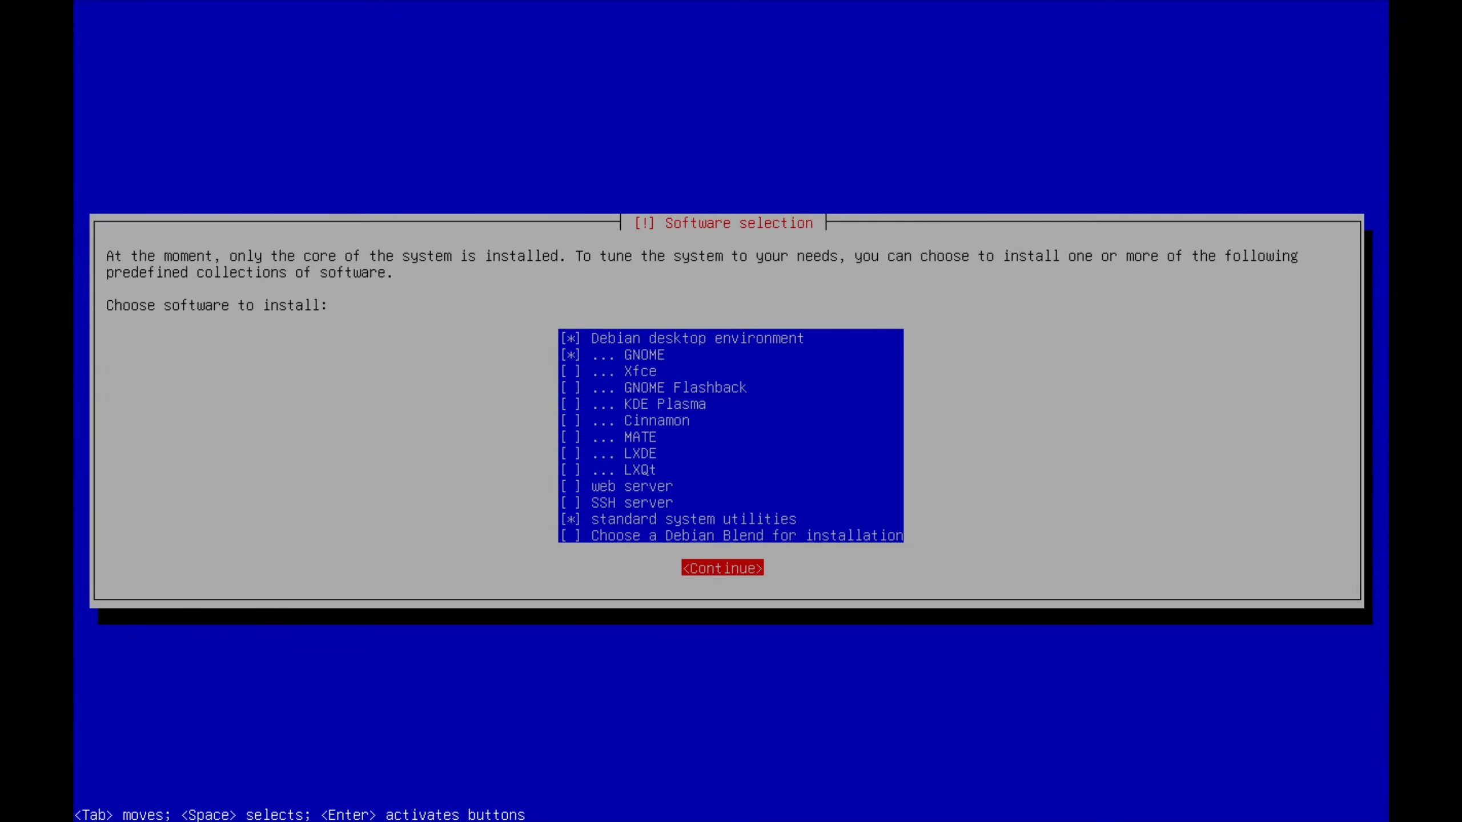
{"action": "key", "text": "Return"}
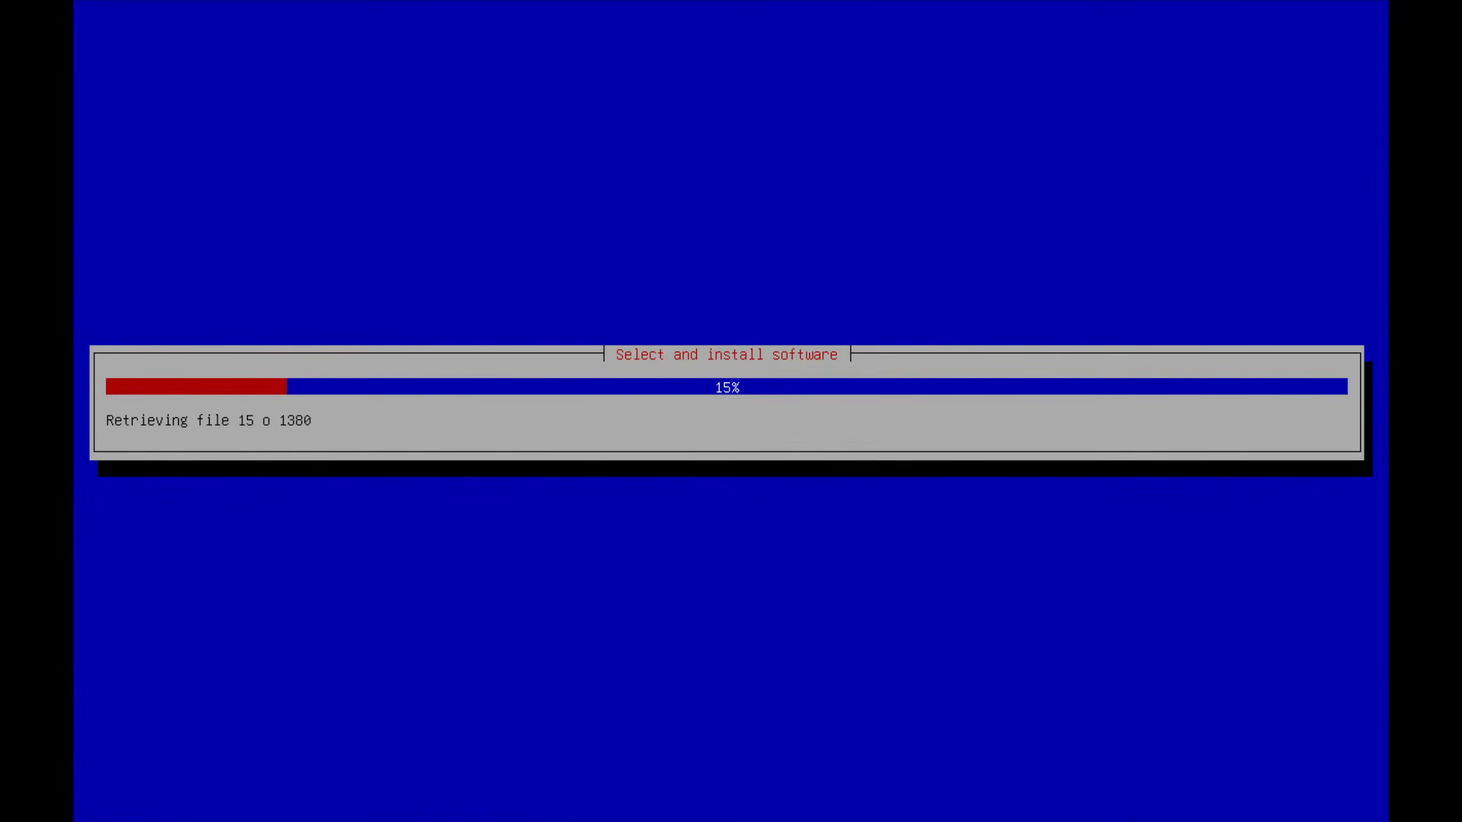